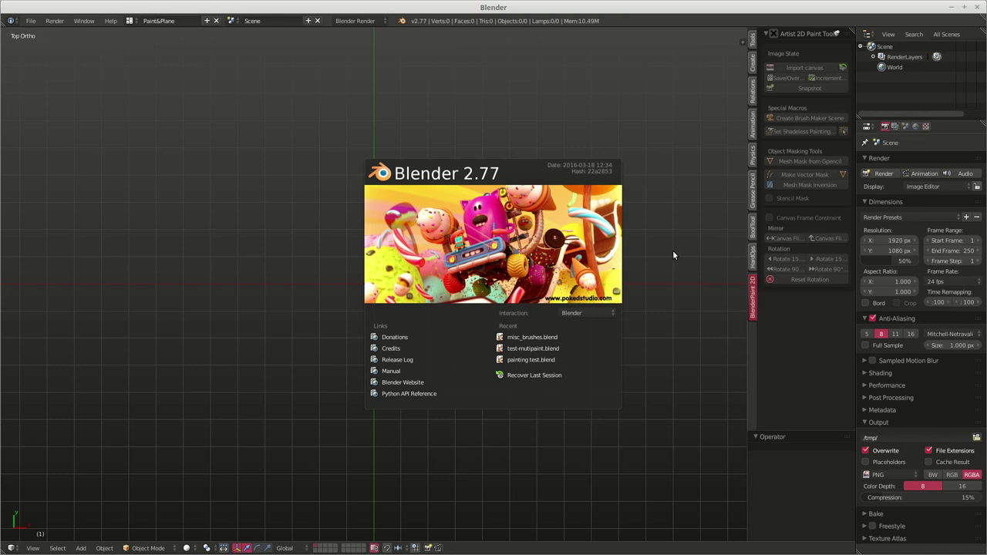
- Dismiss the splash, enable the Artist 2D Paint Tools add-on and widen its panel
left_click(672, 250)
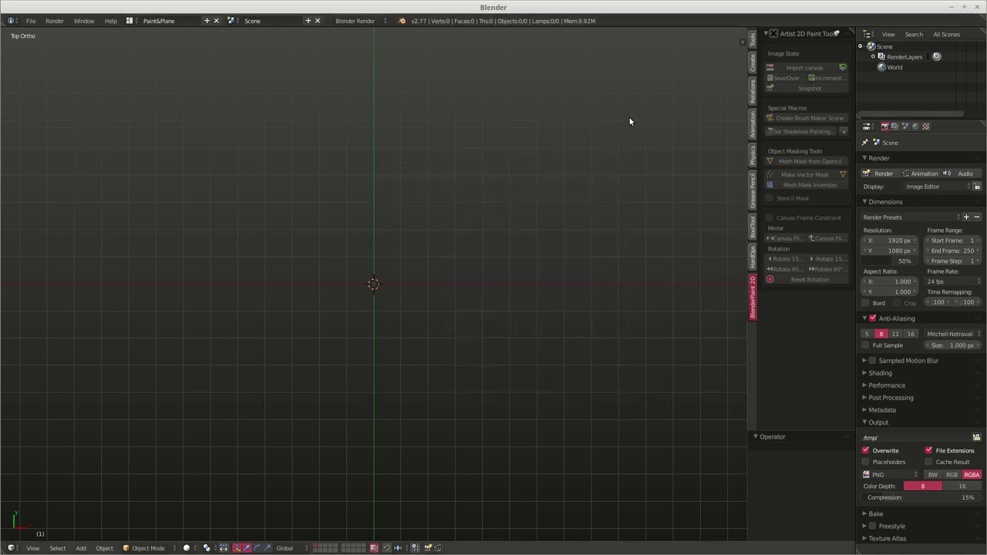
left_click(775, 34)
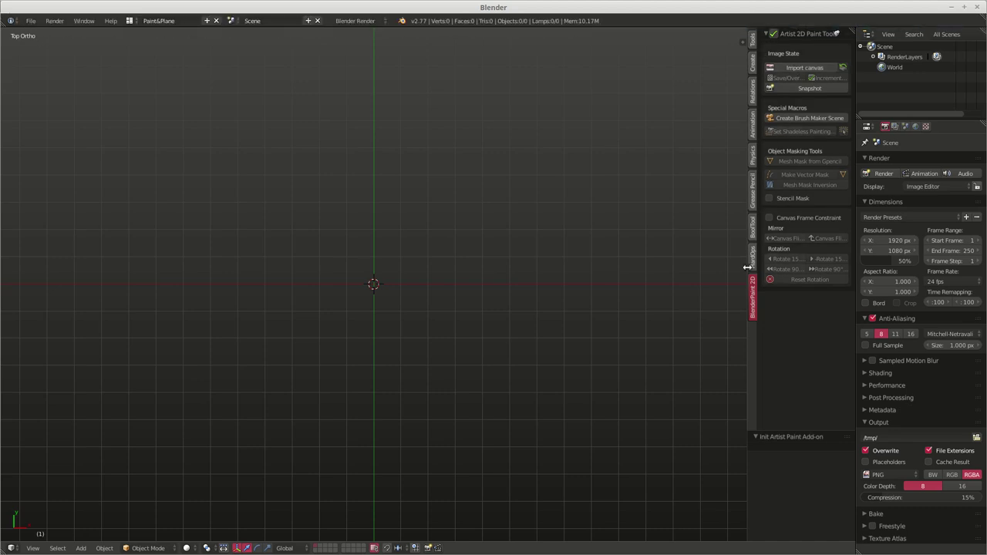
left_click_drag(746, 247, 699, 252)
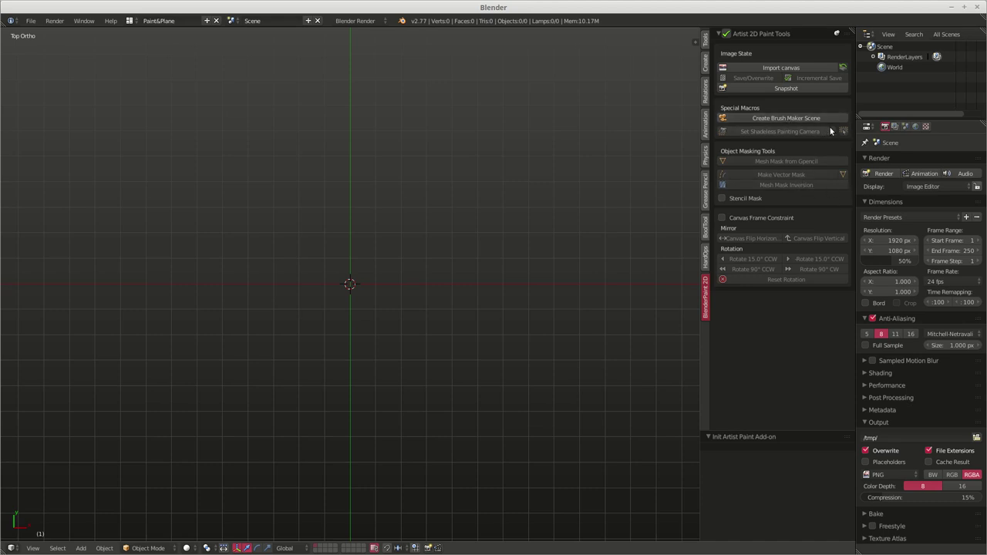
- Import GUNPAINTER.png from the Desktop folder, browsed as thumbnails, as a canvas plane
left_click(782, 68)
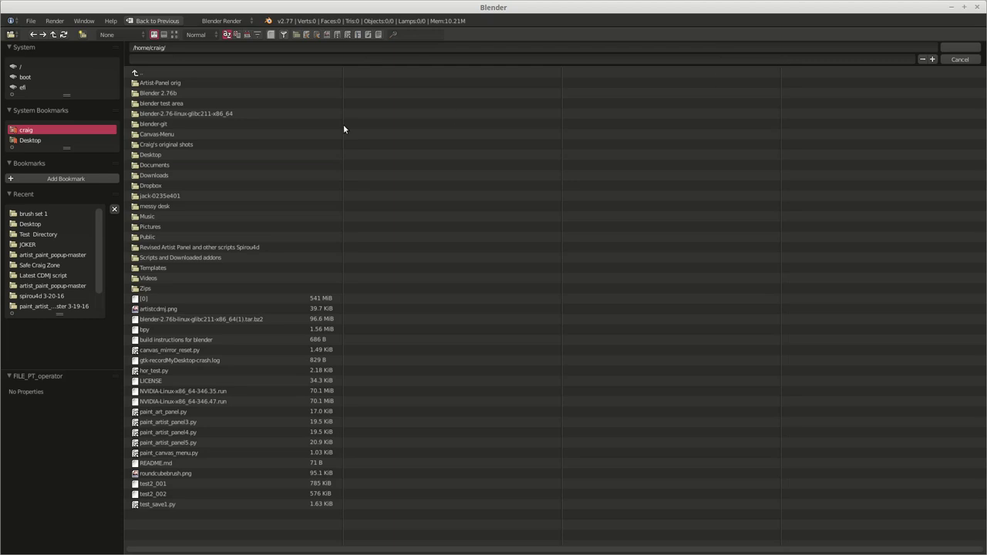
left_click(35, 223)
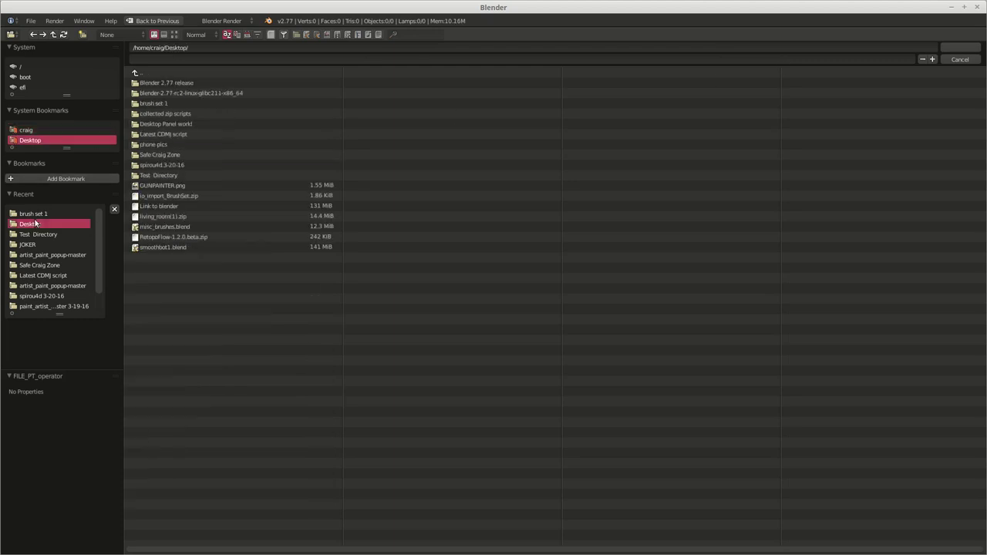
left_click(175, 34)
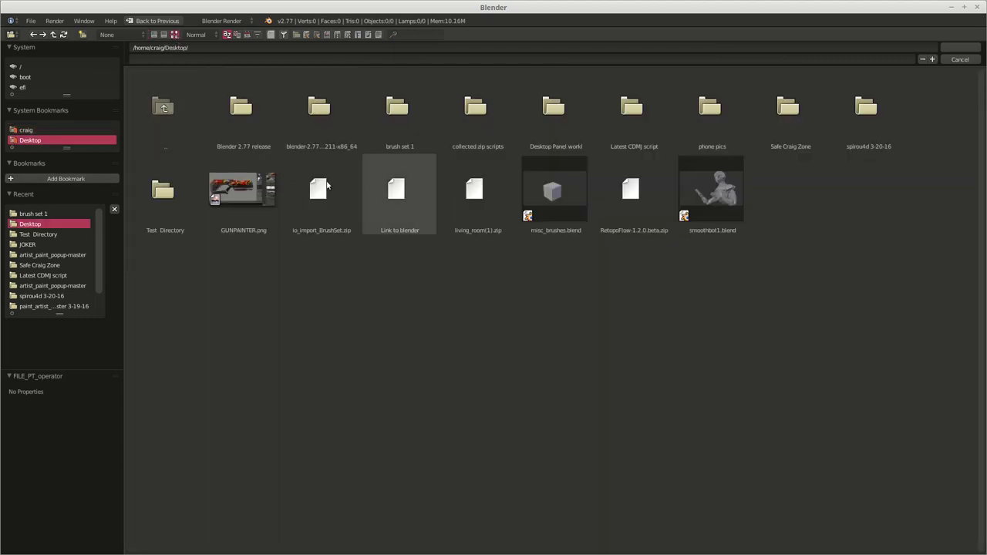
left_click(262, 192)
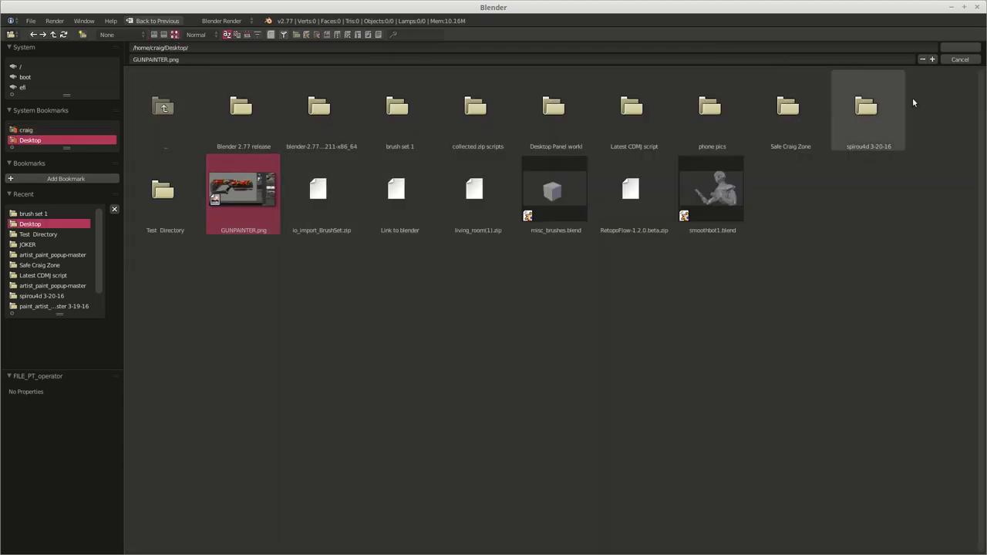
left_click(961, 49)
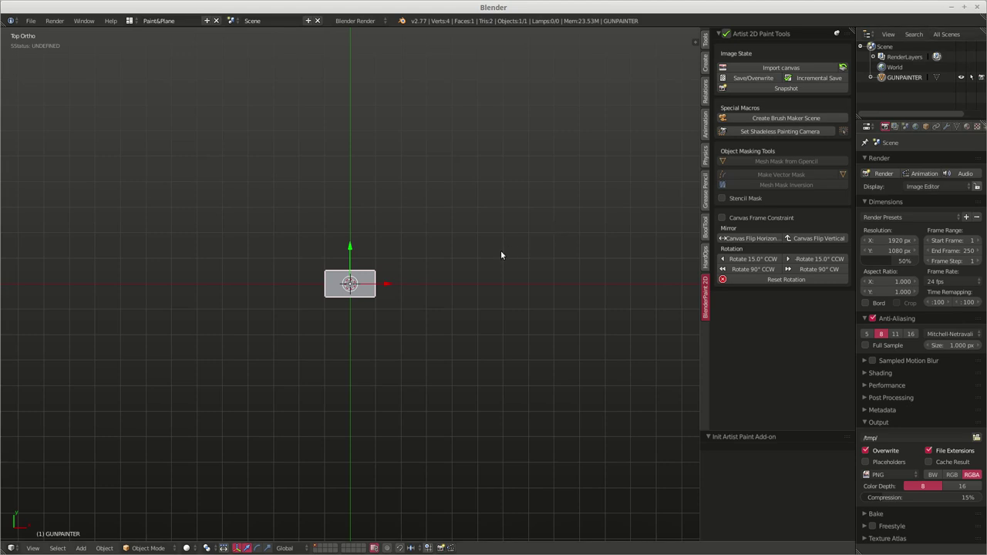
- Add a shadeless painting camera for the canvas and switch to Object Mode
left_click(772, 131)
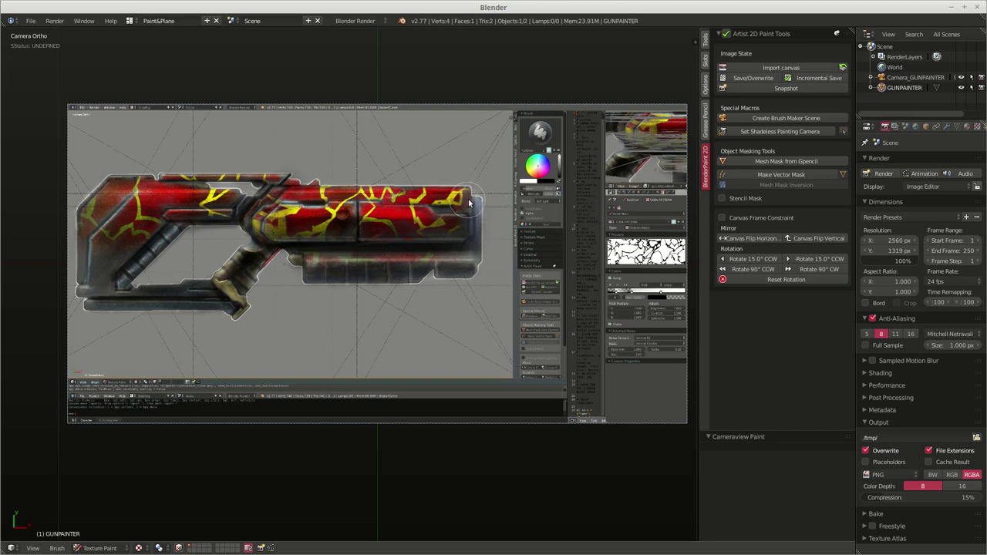
key("Tab")
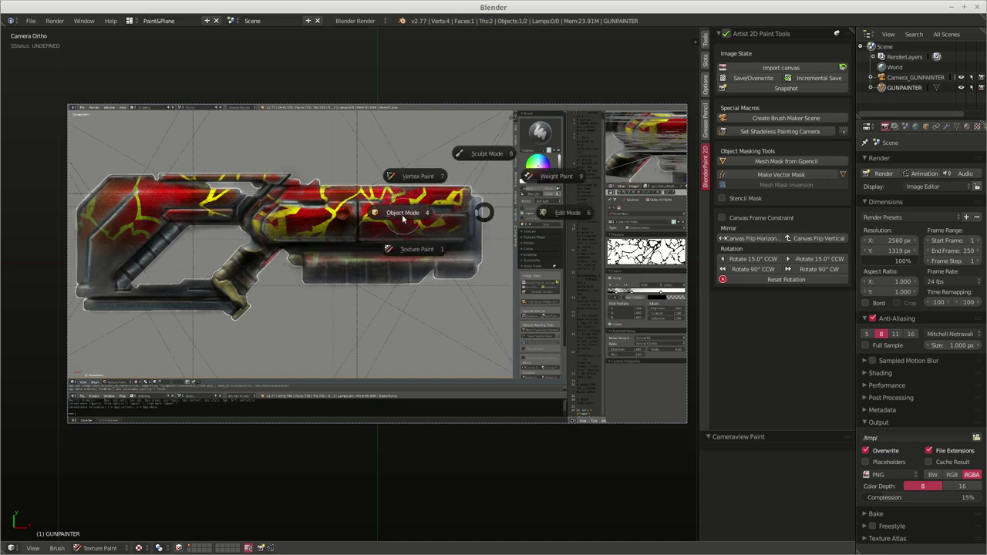
left_click(401, 219)
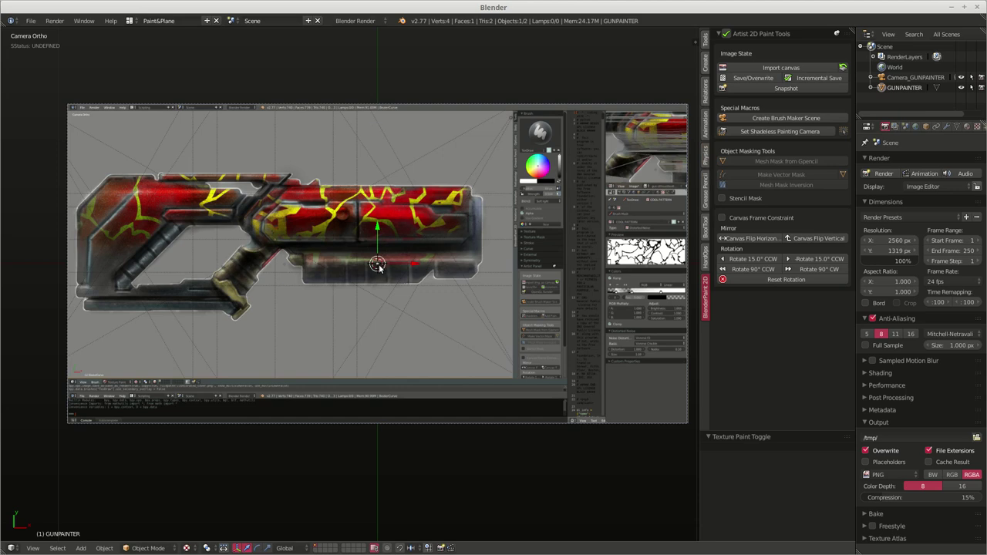
- Check the pivot point options, then return the canvas to Texture Paint mode
left_click(207, 547)
left_click(705, 42)
key("Tab")
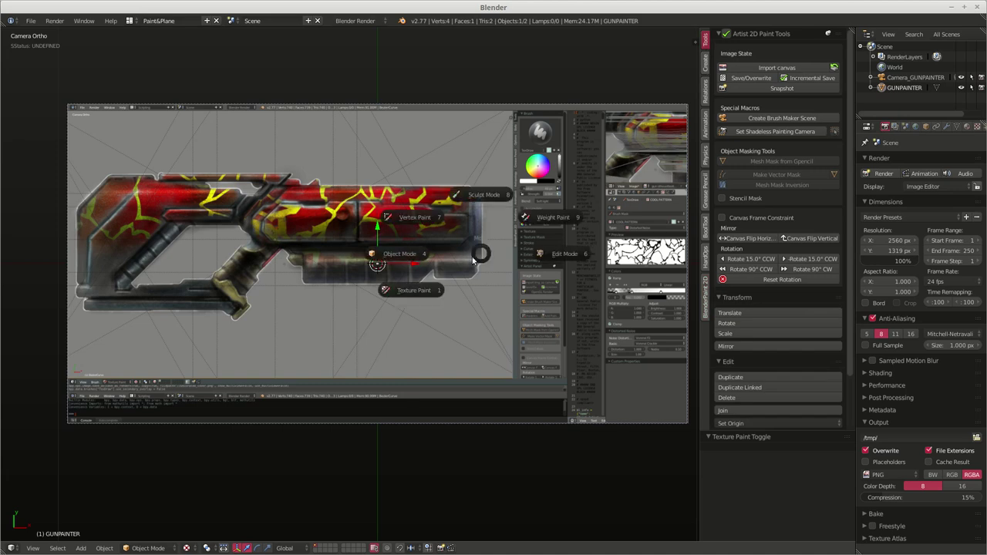
left_click(409, 286)
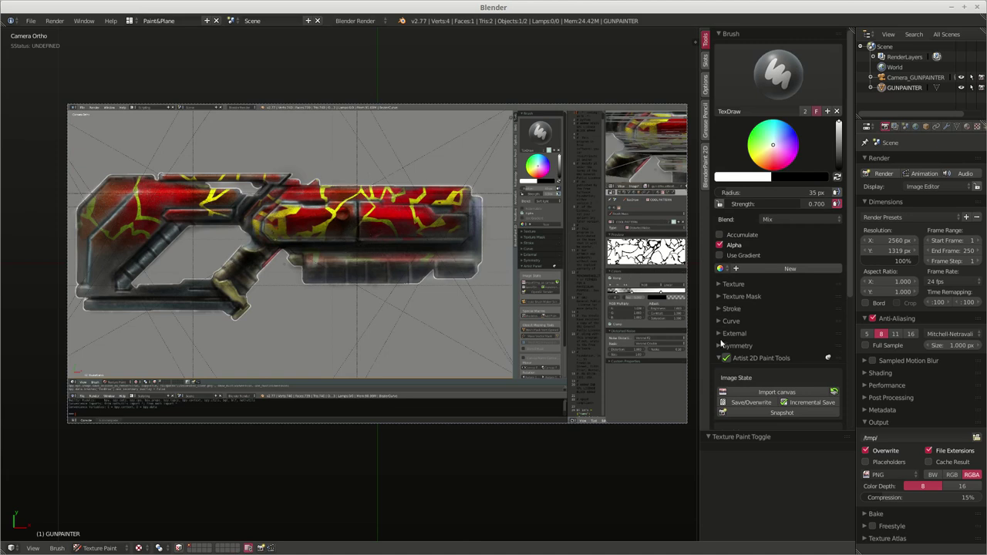
- Enable X symmetry, set brush strength to 1.000 and radius to 22 px
left_click(720, 346)
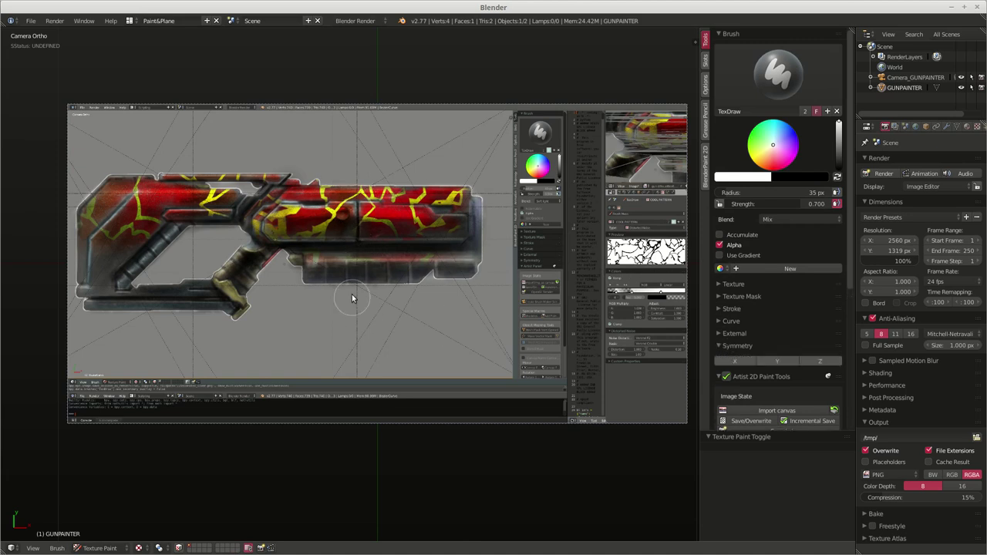
left_click(719, 362)
left_click_drag(802, 207, 840, 209)
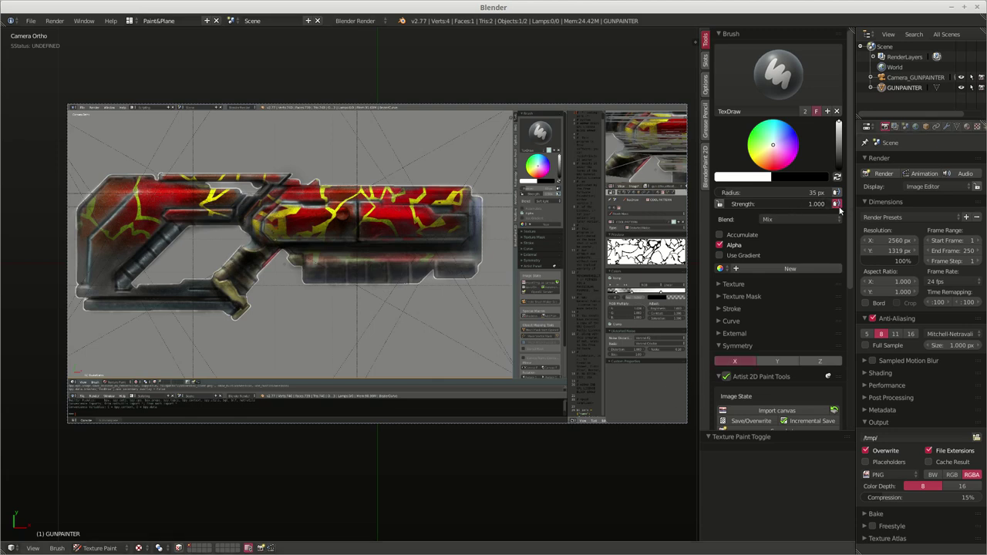
left_click(401, 178)
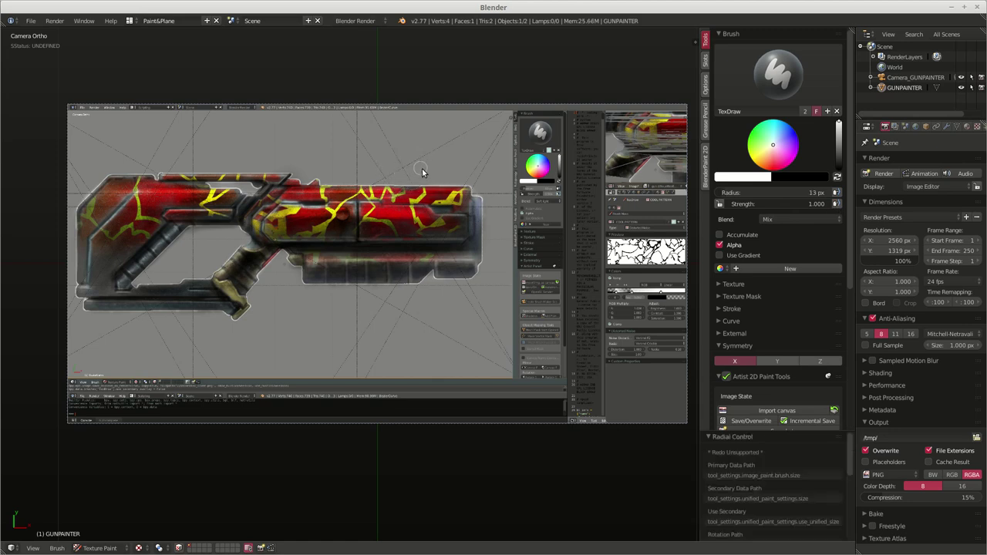
- Paint mirrored white arcs, centre marks and a lower-centre stroke across the canvas
mouse_move(397, 142)
left_mouse_down()
mouse_move(468, 213)
mouse_move(460, 258)
mouse_move(432, 292)
left_mouse_up()
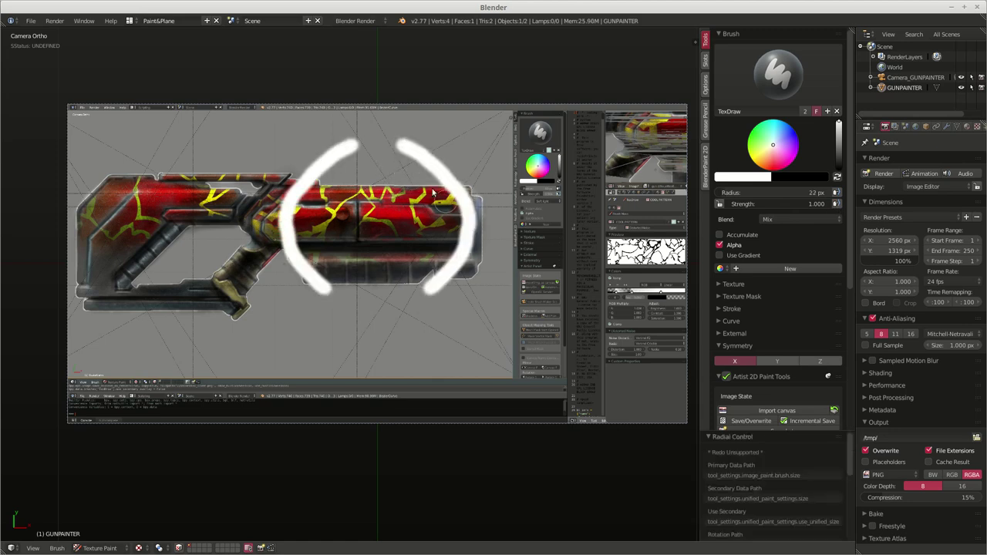
mouse_move(409, 162)
left_mouse_down()
mouse_move(447, 212)
mouse_move(401, 278)
left_mouse_up()
mouse_move(389, 225)
left_mouse_down()
mouse_move(406, 242)
mouse_move(390, 263)
mouse_move(410, 303)
mouse_move(413, 293)
mouse_move(442, 328)
mouse_move(418, 276)
mouse_move(491, 296)
mouse_move(414, 275)
mouse_move(458, 310)
mouse_move(496, 314)
mouse_move(466, 344)
mouse_move(473, 327)
mouse_move(392, 285)
mouse_move(409, 307)
mouse_move(391, 289)
mouse_move(413, 238)
mouse_move(403, 226)
mouse_move(422, 232)
left_mouse_up()
mouse_move(414, 180)
left_mouse_down()
mouse_move(439, 190)
mouse_move(408, 152)
mouse_move(484, 204)
mouse_move(481, 175)
mouse_move(471, 249)
mouse_move(440, 271)
mouse_move(454, 234)
mouse_move(484, 223)
left_mouse_up()
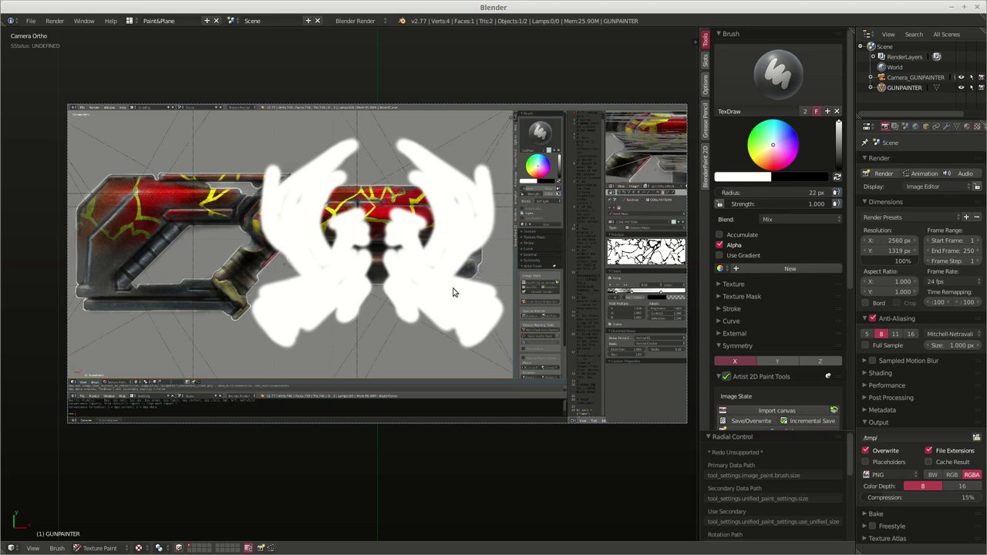
- Select the Clone brush and set its source point on the canvas
left_click(776, 74)
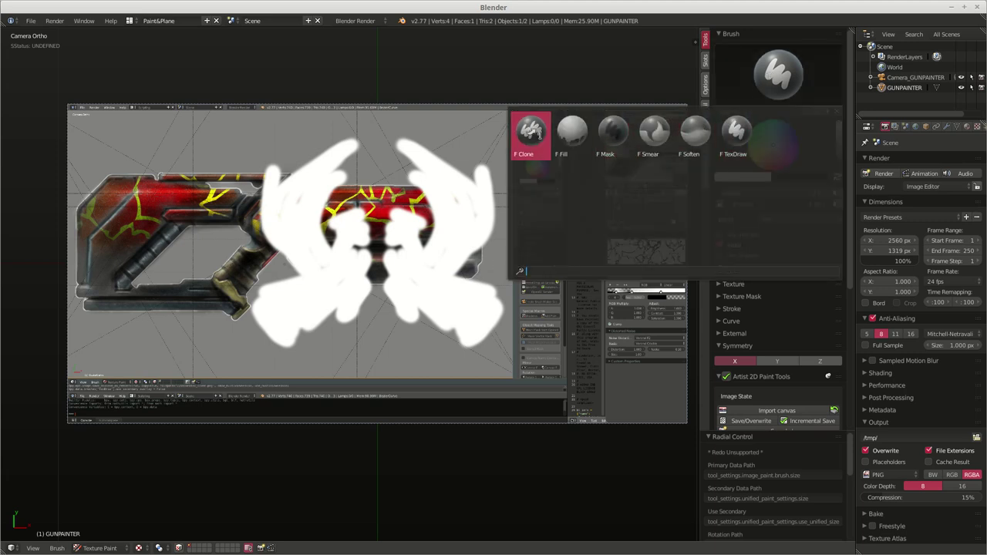
left_click(530, 133)
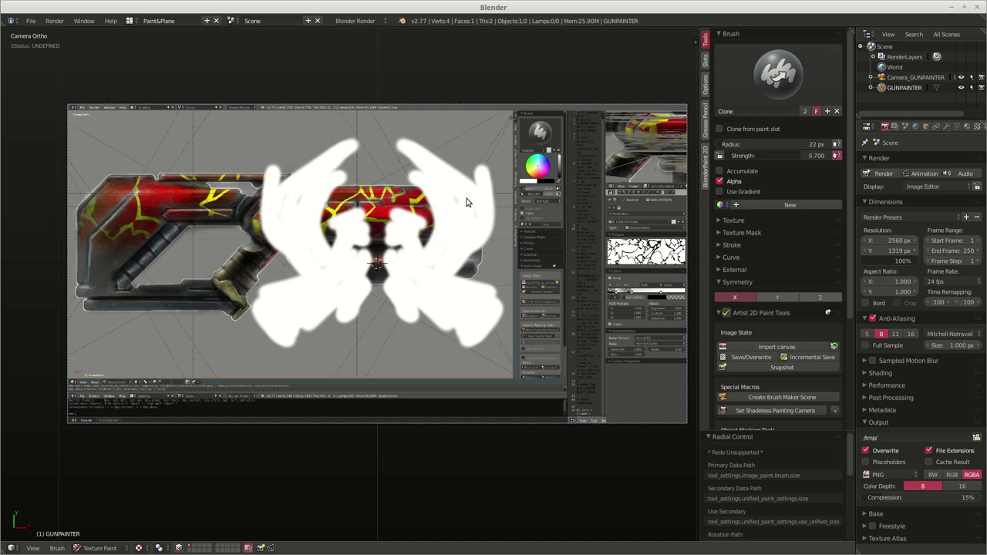
left_click(573, 191, "ctrl")
- Switch back to TexDraw at 12 px radius and paint small mirrored spiral strokes
left_click(763, 86)
left_click(739, 135)
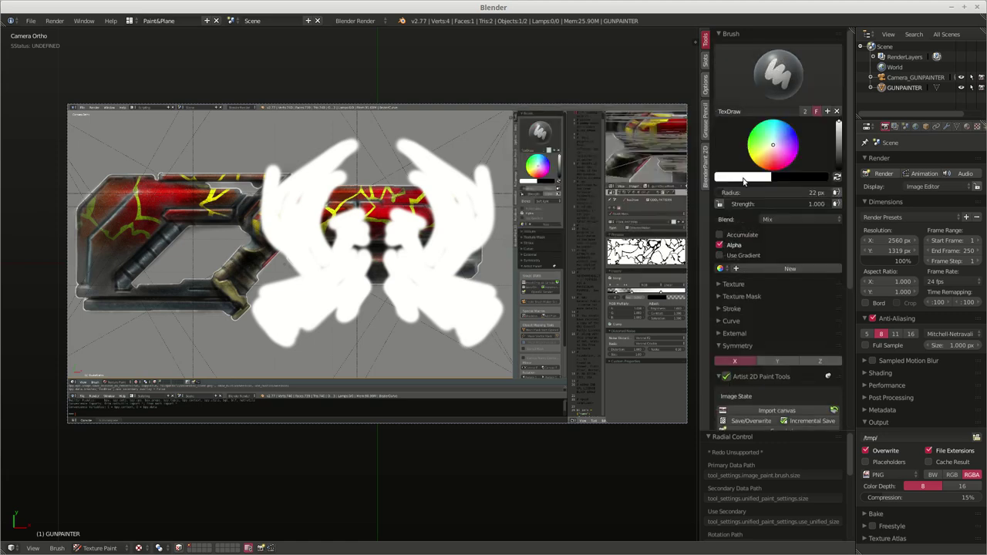
key("f")
left_click(567, 199)
left_click_drag(586, 163, 568, 163)
mouse_move(563, 202)
left_mouse_down()
mouse_move(568, 175)
mouse_move(580, 225)
mouse_move(561, 190)
mouse_move(571, 157)
mouse_move(570, 207)
mouse_move(570, 179)
left_mouse_up()
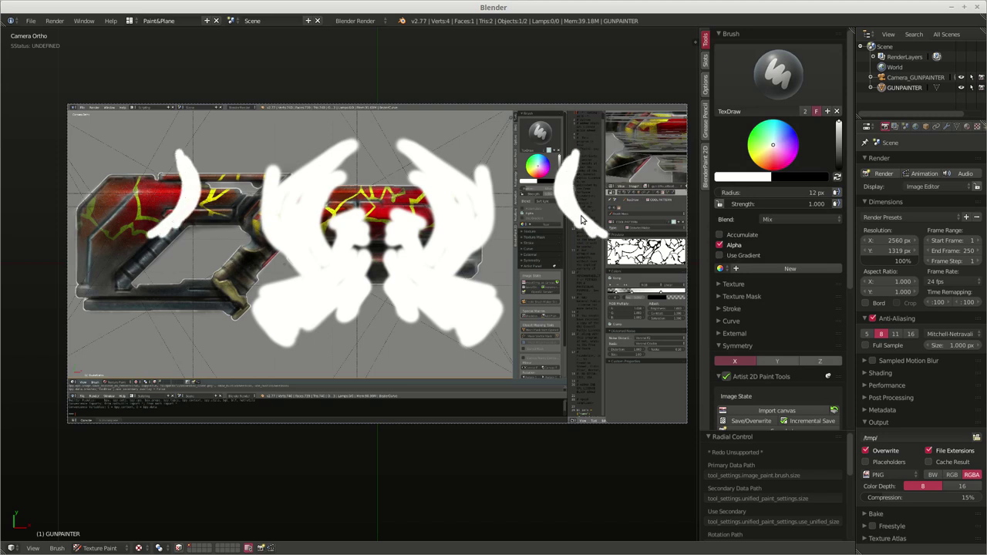
mouse_move(576, 216)
left_mouse_down()
mouse_move(581, 175)
mouse_move(603, 199)
mouse_move(610, 175)
mouse_move(607, 228)
mouse_move(606, 163)
mouse_move(560, 265)
mouse_move(593, 219)
mouse_move(557, 231)
mouse_move(568, 220)
mouse_move(558, 242)
mouse_move(576, 209)
mouse_move(544, 223)
left_mouse_up()
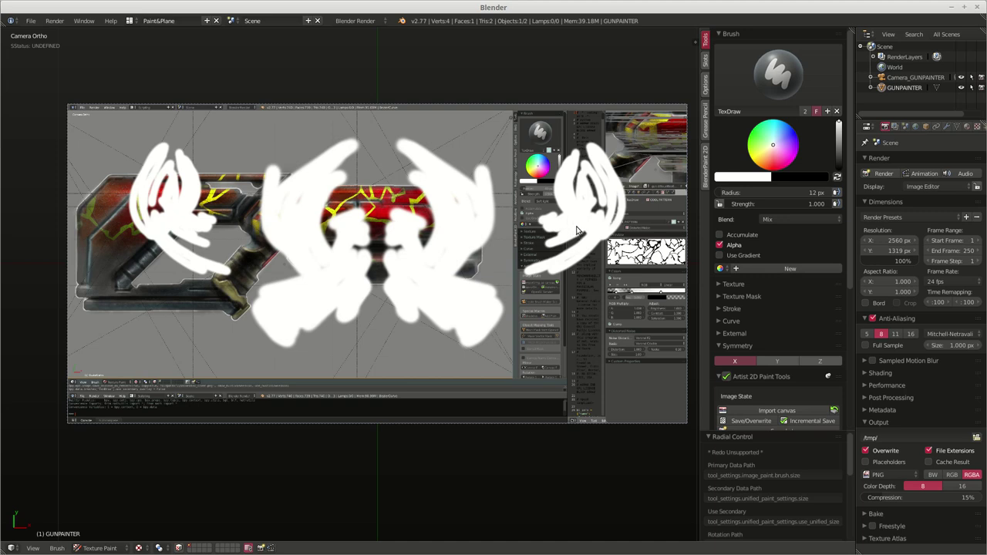
- Undo the spiral strokes and make Clone the active brush again
key("ctrl+z")
key("ctrl+z")
key("ctrl+z")
key("ctrl+z")
key("ctrl+z")
key("ctrl+z")
key("ctrl+z")
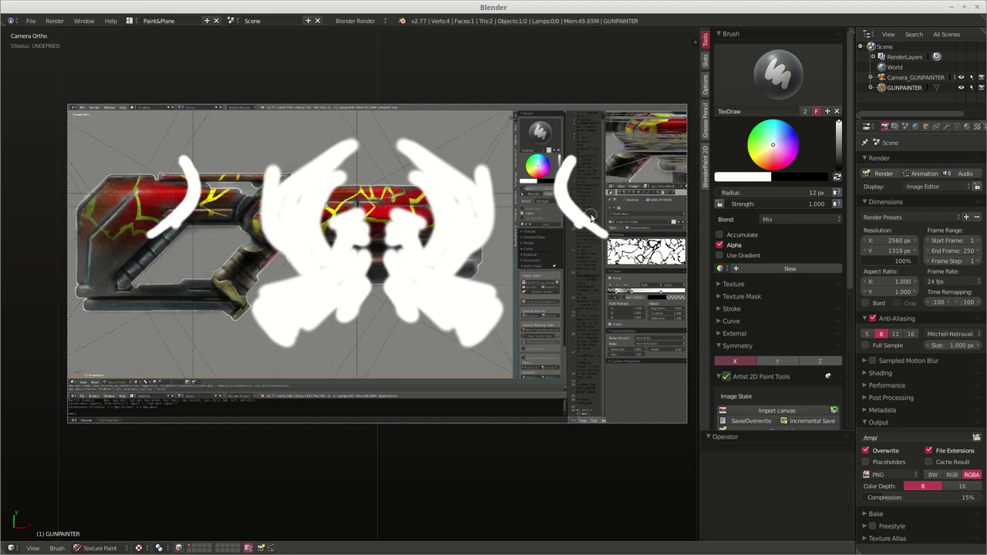
key("ctrl+z")
key("ctrl+z")
key("ctrl+z")
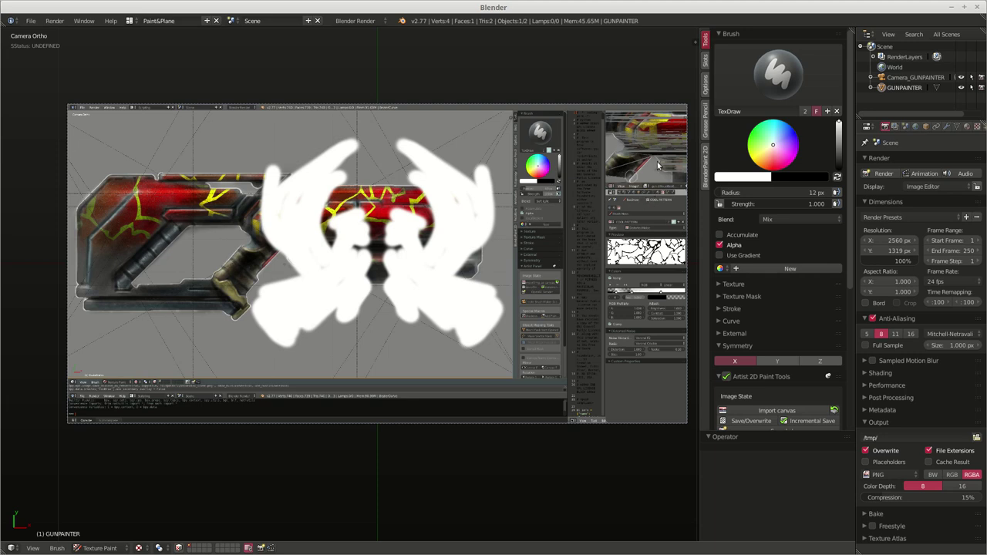
left_click(778, 73)
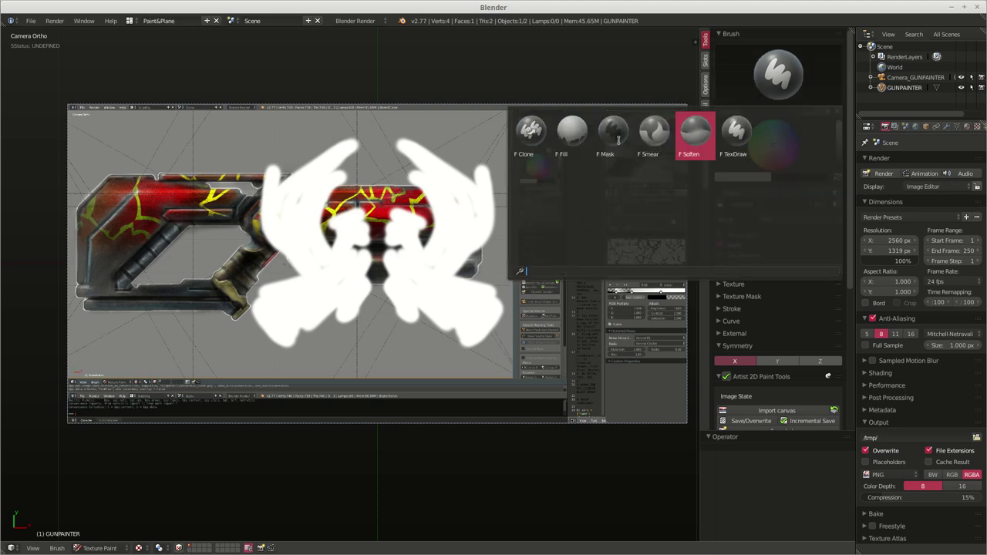
left_click(532, 135)
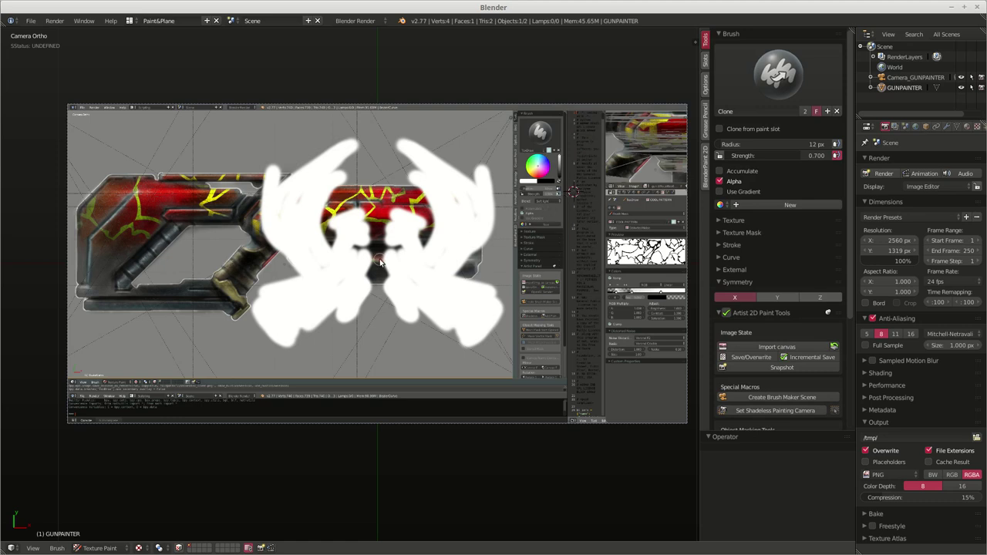
- In Object Mode set the canvas origin to the 3D cursor, then return to Texture Paint
key("ctrl+Tab")
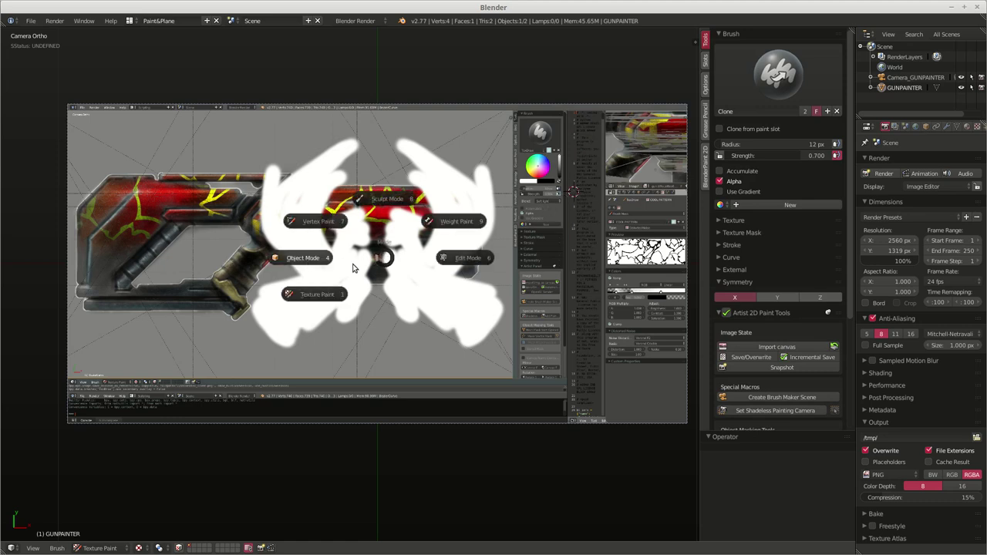
left_click(383, 267)
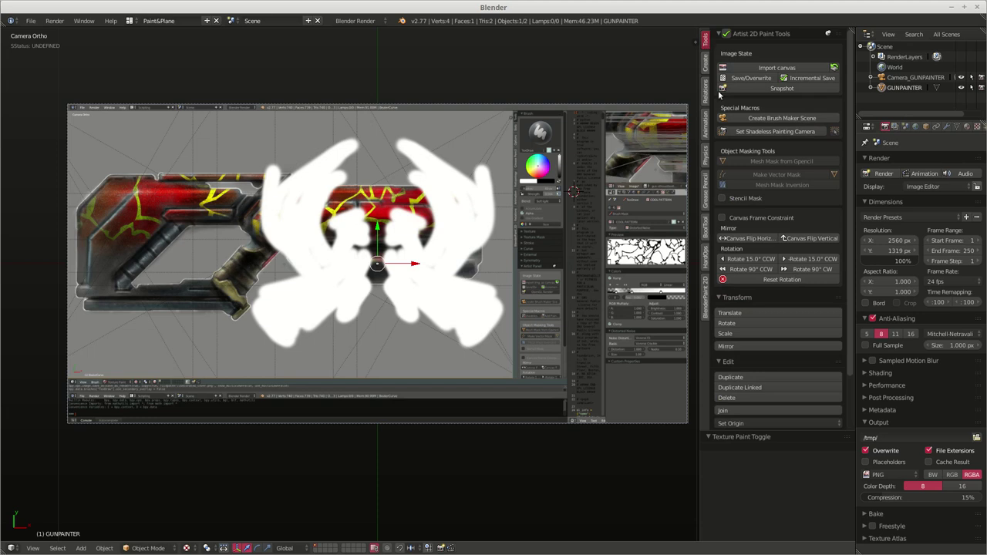
left_click(742, 423)
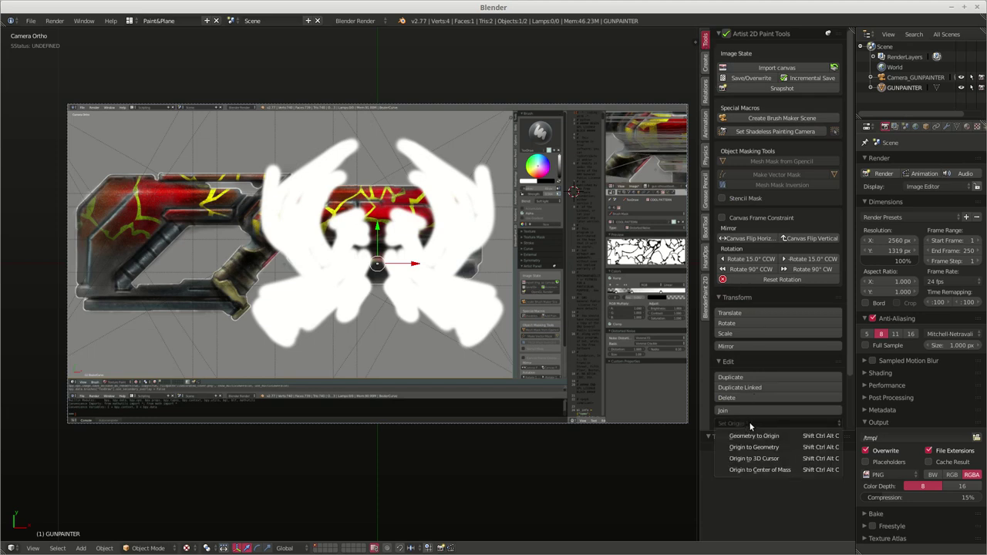
left_click(770, 459)
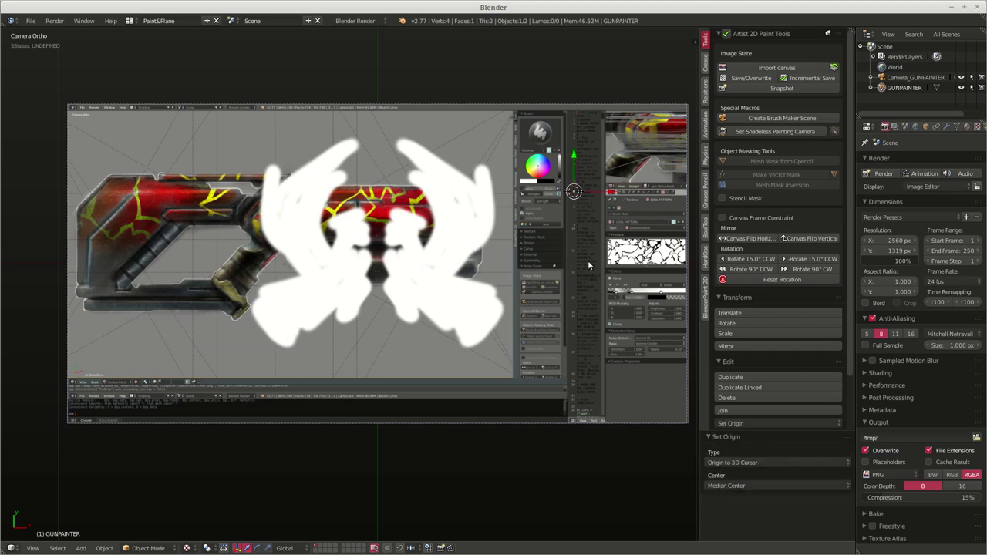
key("Tab")
left_click(654, 160)
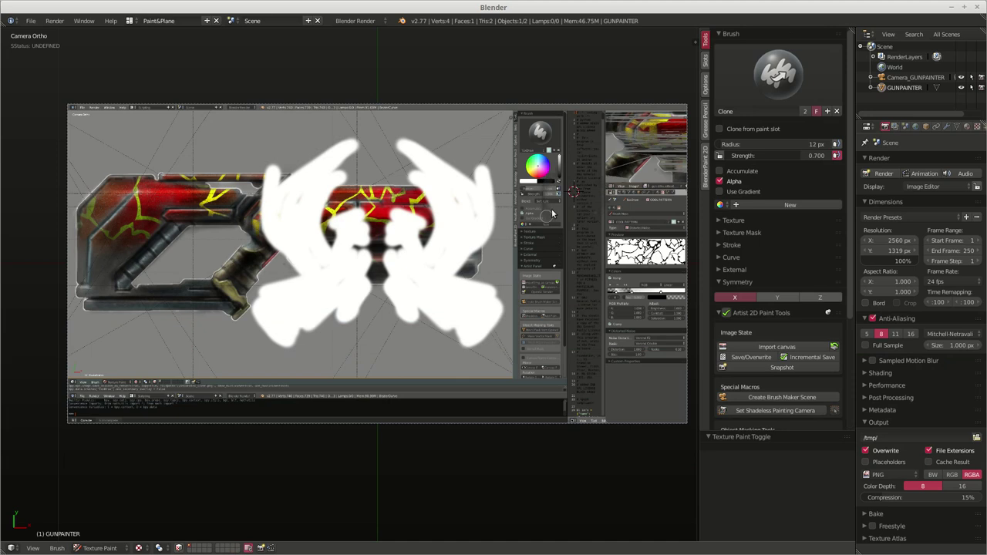
- With TexDraw, paint mirrored curved white strokes and a dab on the axis
left_click(747, 87)
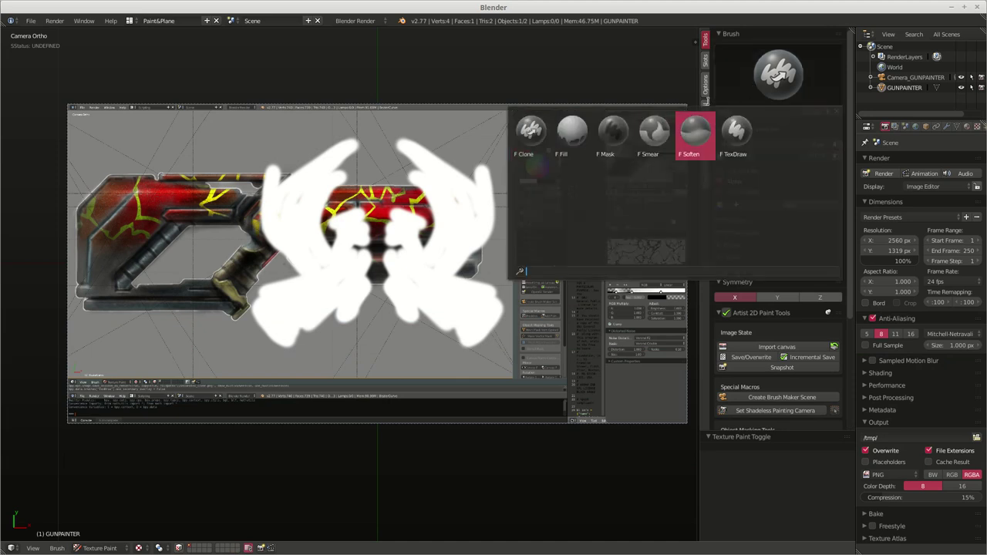
left_click(752, 143)
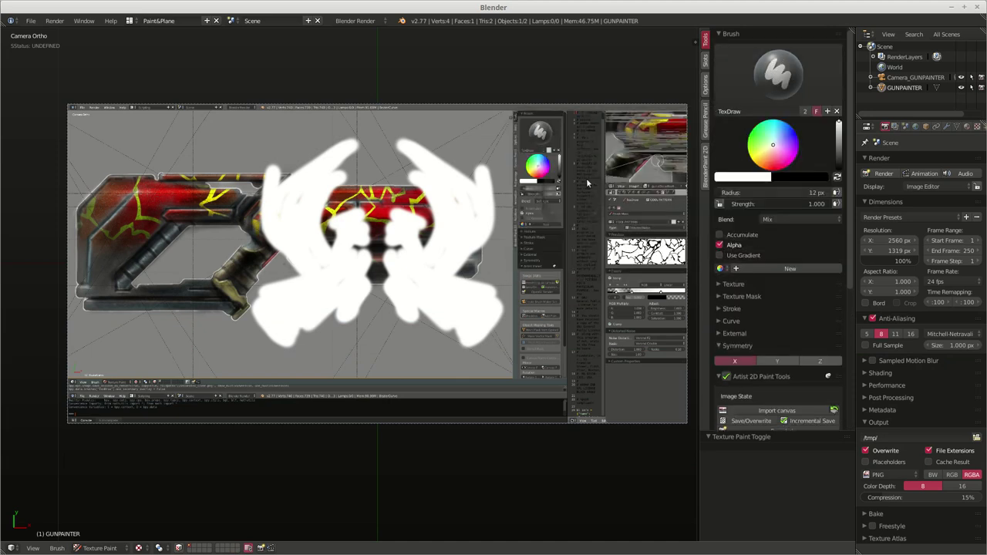
mouse_move(553, 175)
left_mouse_down()
mouse_move(550, 229)
mouse_move(549, 180)
mouse_move(561, 237)
mouse_move(550, 181)
mouse_move(548, 231)
mouse_move(527, 225)
mouse_move(526, 236)
mouse_move(547, 241)
mouse_move(540, 245)
mouse_move(563, 232)
mouse_move(510, 259)
mouse_move(481, 250)
mouse_move(528, 245)
mouse_move(478, 244)
mouse_move(531, 240)
mouse_move(563, 185)
mouse_move(522, 215)
left_mouse_up()
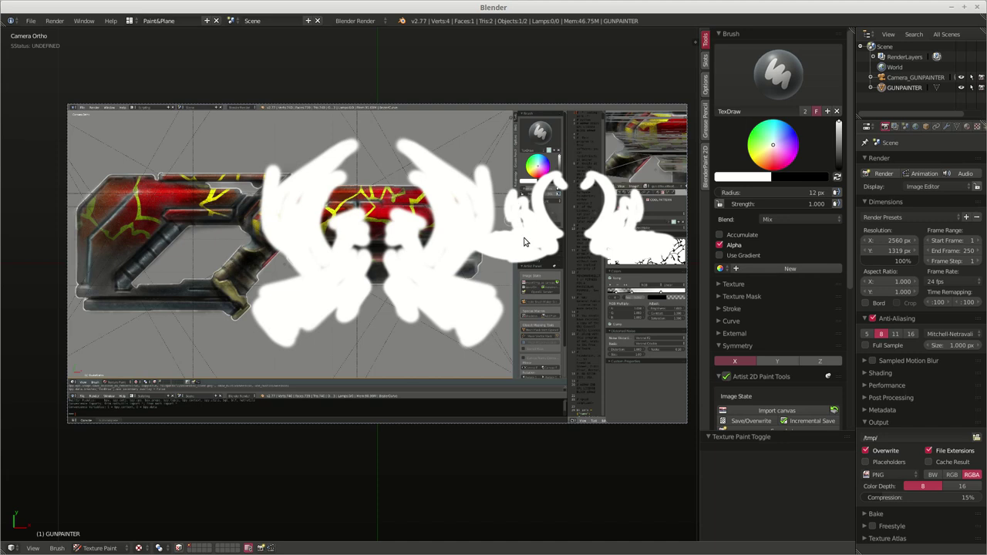
left_click(574, 227)
- Switch to red, paint zig-zag strokes, then enable Y symmetry and paint a four-way stroke
left_click(773, 168)
left_click_drag(546, 216, 534, 236)
mouse_move(525, 200)
left_mouse_down()
mouse_move(519, 253)
mouse_move(470, 247)
mouse_move(483, 256)
mouse_move(544, 248)
mouse_move(556, 235)
mouse_move(540, 216)
mouse_move(553, 179)
left_mouse_up()
left_click(775, 361)
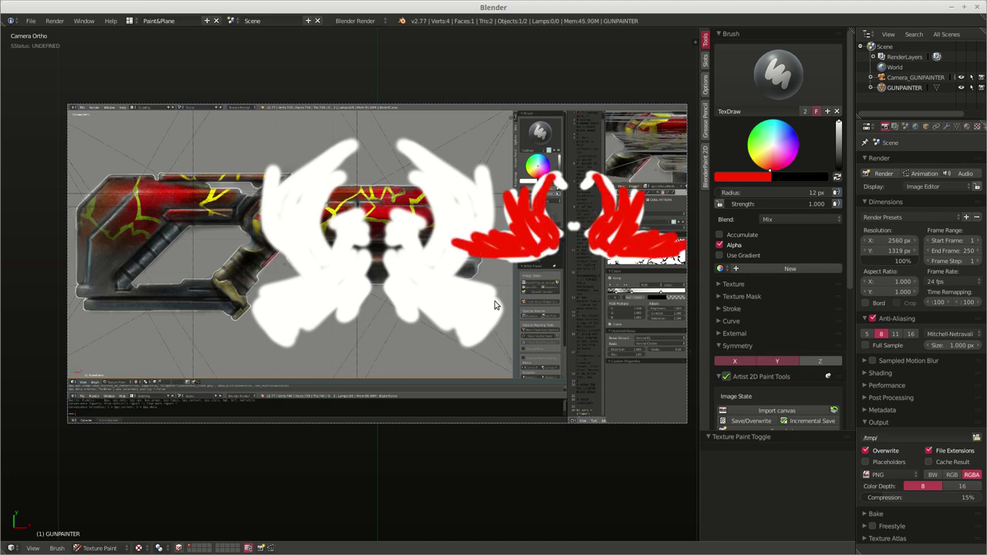
mouse_move(524, 282)
left_mouse_down()
mouse_move(553, 281)
mouse_move(543, 272)
mouse_move(546, 300)
mouse_move(513, 285)
mouse_move(551, 300)
mouse_move(550, 330)
mouse_move(534, 319)
mouse_move(554, 336)
mouse_move(567, 320)
mouse_move(570, 376)
left_mouse_up()
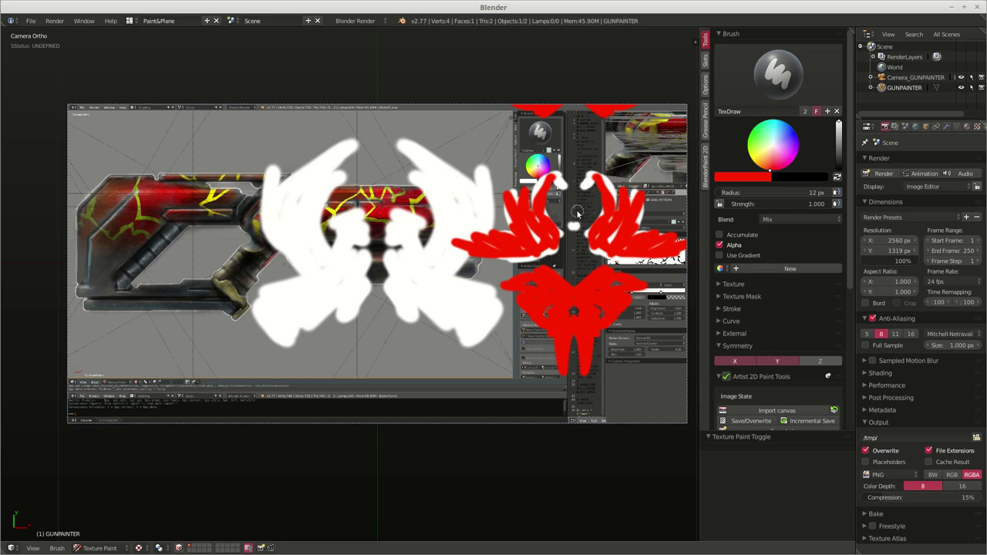
- Try the Mask brush, then settle on the Clone brush
left_click(780, 77)
left_click(654, 136)
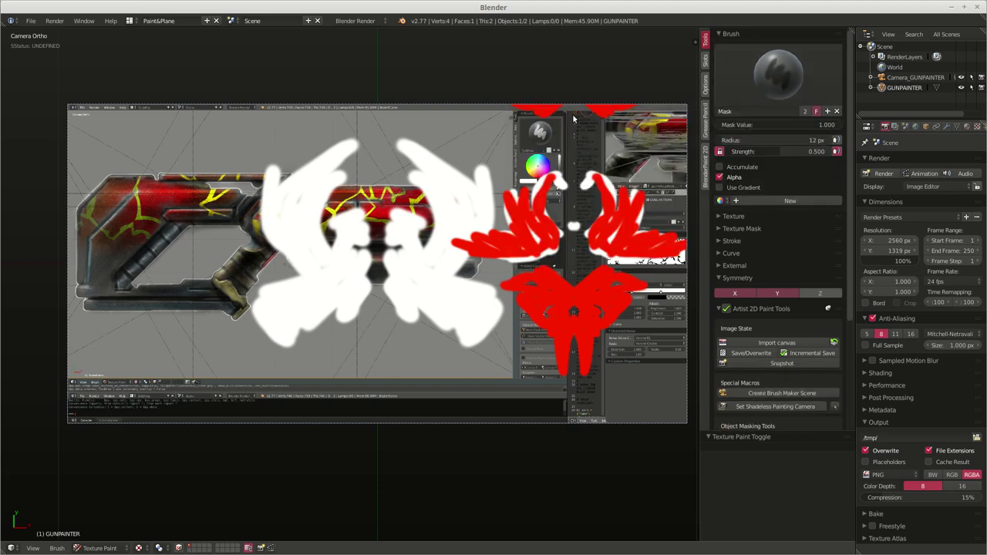
left_click(740, 77)
left_click(581, 161)
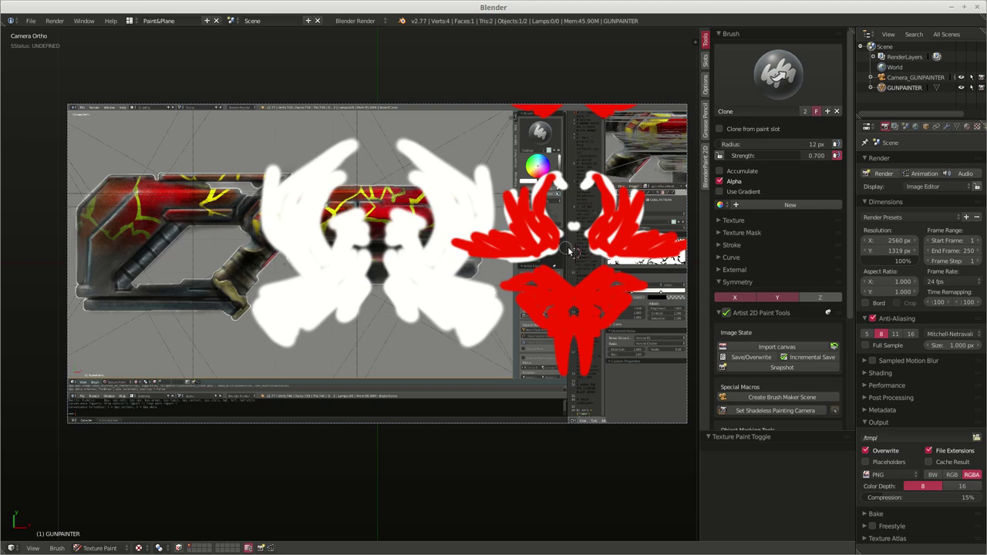
- Set the canvas origin to the 3D cursor in Object Mode and return to Texture Paint
key("Tab")
left_click(495, 257)
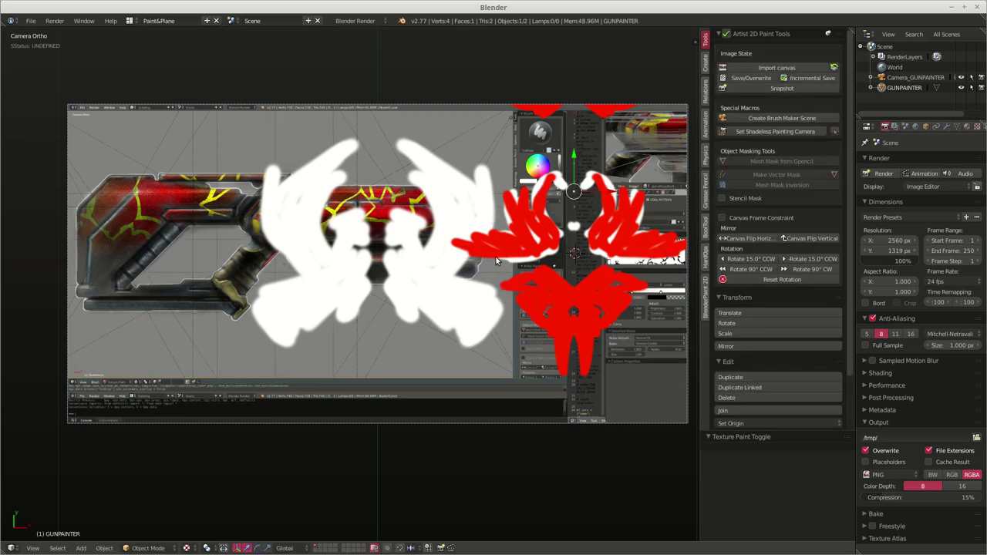
left_click(745, 423)
left_click(767, 459)
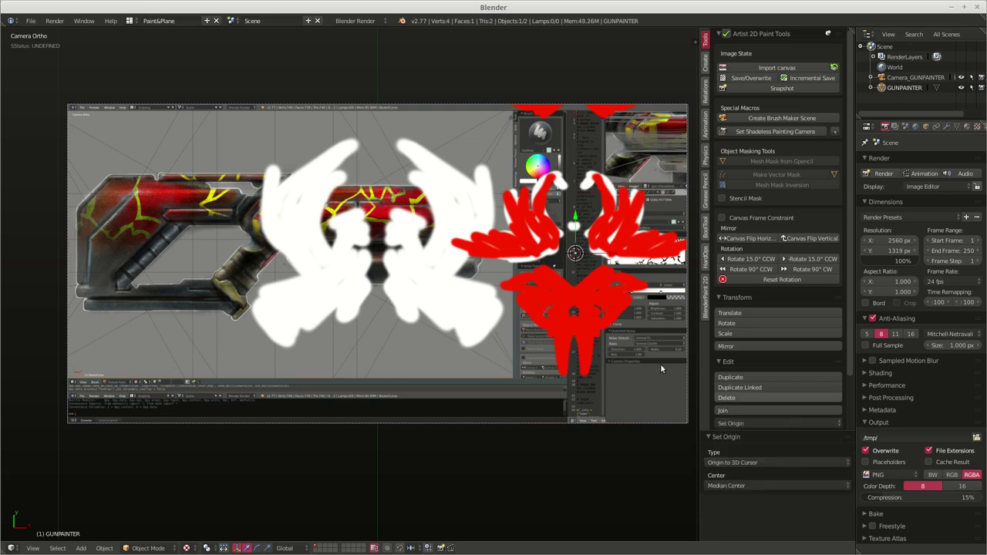
key("Tab")
left_click(566, 207)
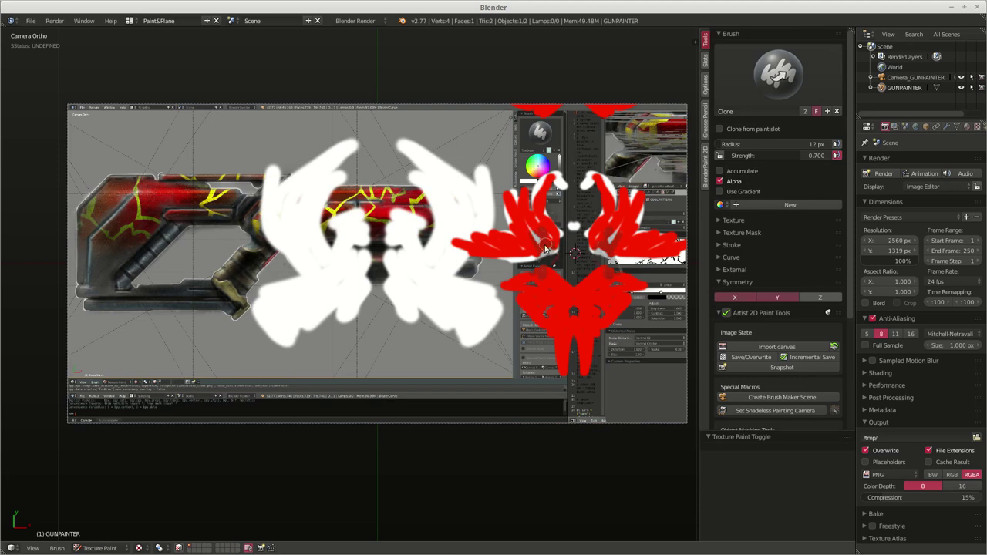
- Pick TexDraw and paint more mirrored red strokes
left_click(763, 85)
left_click(730, 135)
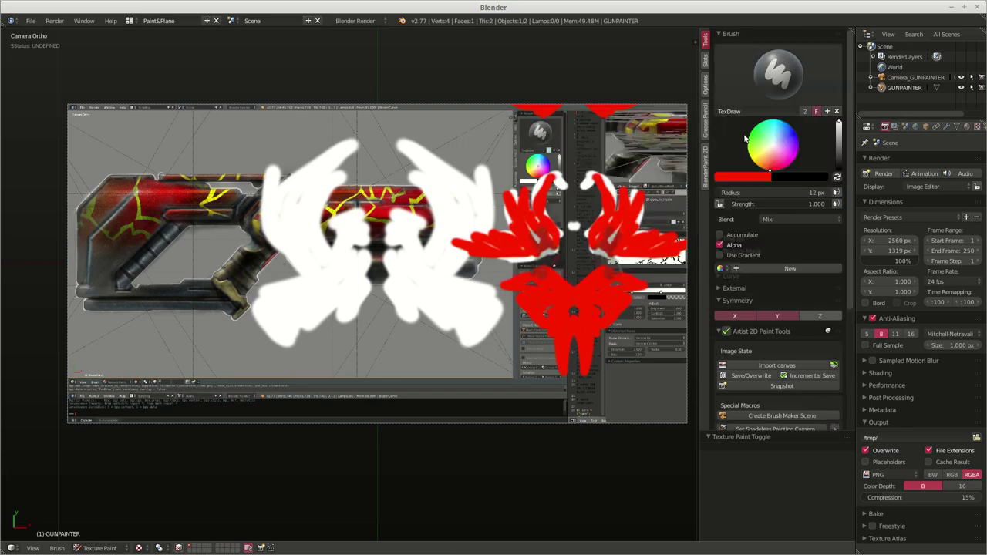
mouse_move(562, 245)
left_mouse_down()
mouse_move(554, 255)
mouse_move(508, 253)
mouse_move(518, 262)
mouse_move(493, 255)
left_mouse_up()
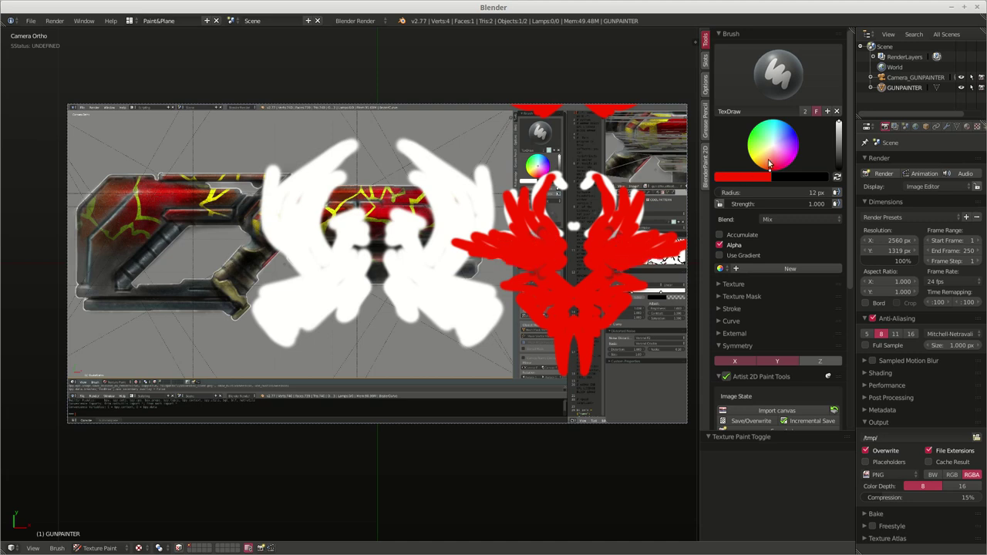
- Switch to yellow and paint mirrored yellow strokes across the red hand shapes
left_click(752, 159)
mouse_move(559, 245)
left_mouse_down()
mouse_move(553, 266)
mouse_move(536, 250)
mouse_move(567, 254)
mouse_move(514, 263)
mouse_move(548, 253)
mouse_move(527, 223)
mouse_move(553, 244)
mouse_move(538, 224)
mouse_move(540, 236)
mouse_move(491, 214)
mouse_move(497, 231)
mouse_move(465, 246)
left_mouse_up()
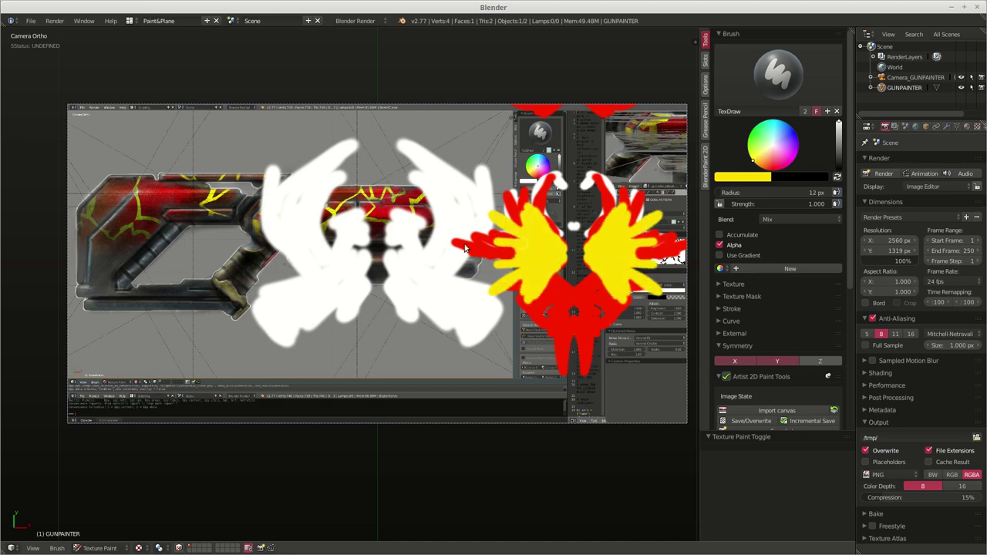
left_click_drag(541, 251, 543, 257)
left_click_drag(530, 299, 518, 328)
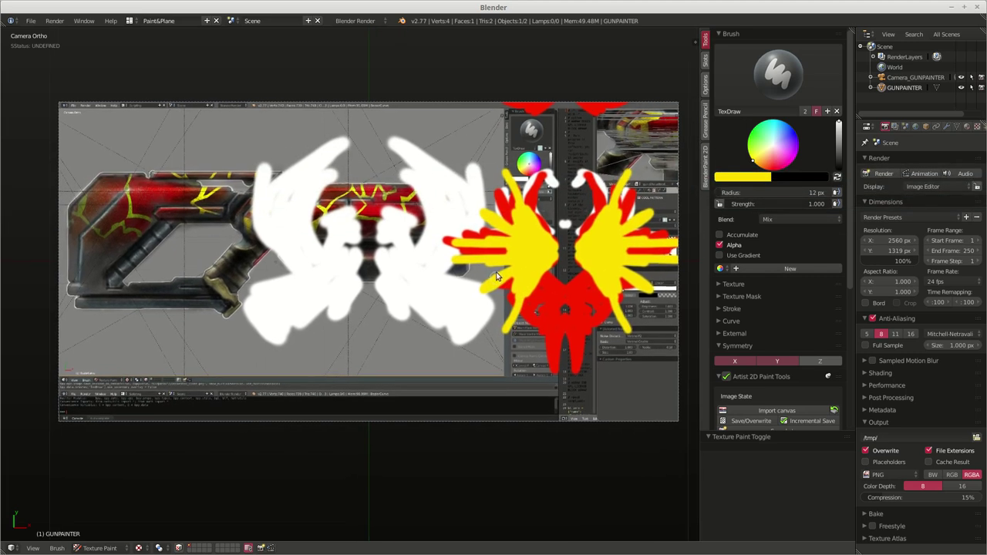
- Dab one more mirrored stroke and switch to the Fill brush
middle_click_drag(458, 249, 480, 248, "shift")
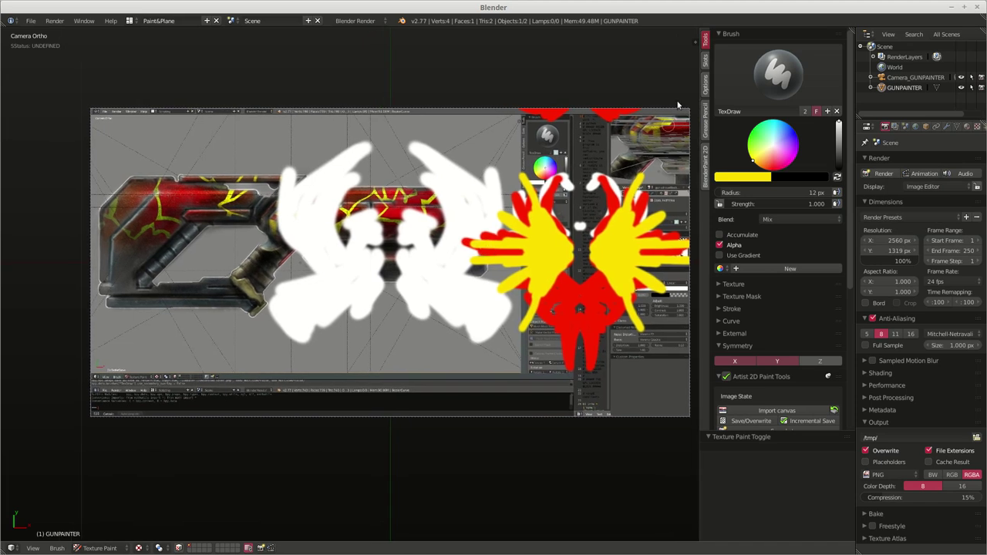
left_click(778, 74)
left_click(572, 139)
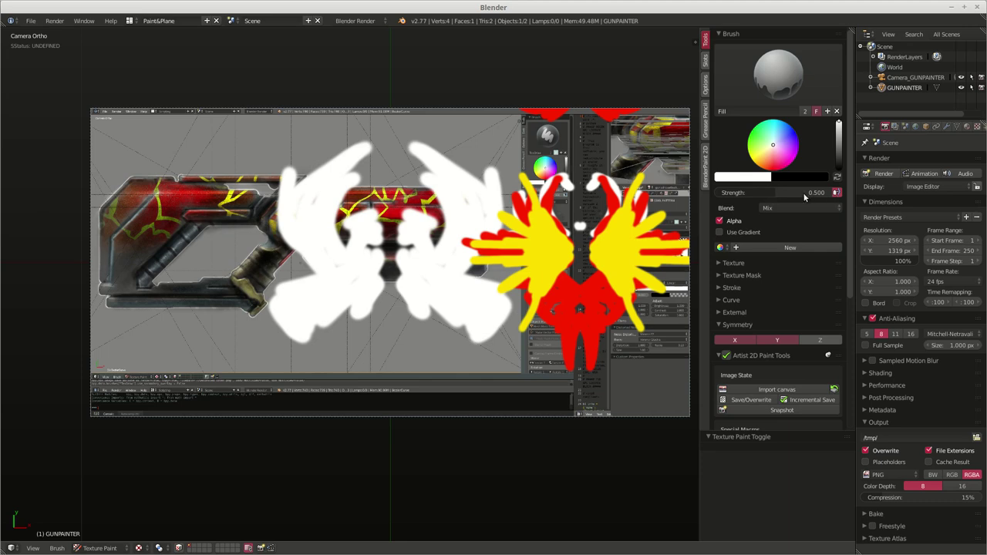
- Set the Fill strength to 1.000 and return to the TexDraw brush
left_click(776, 193)
key("BackSpace")
key("BackSpace")
key("BackSpace")
type("1")
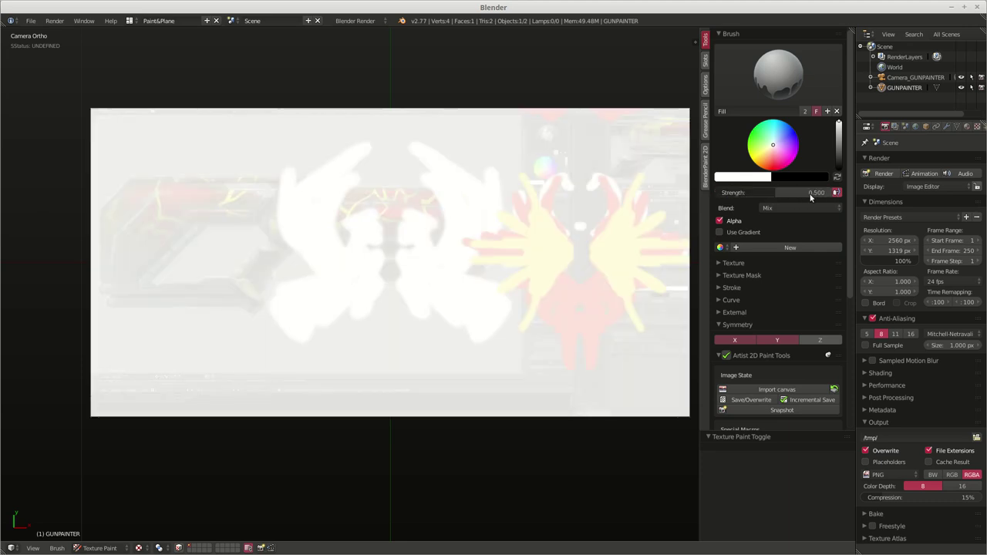
key("Return")
left_click(787, 77)
left_click(568, 133)
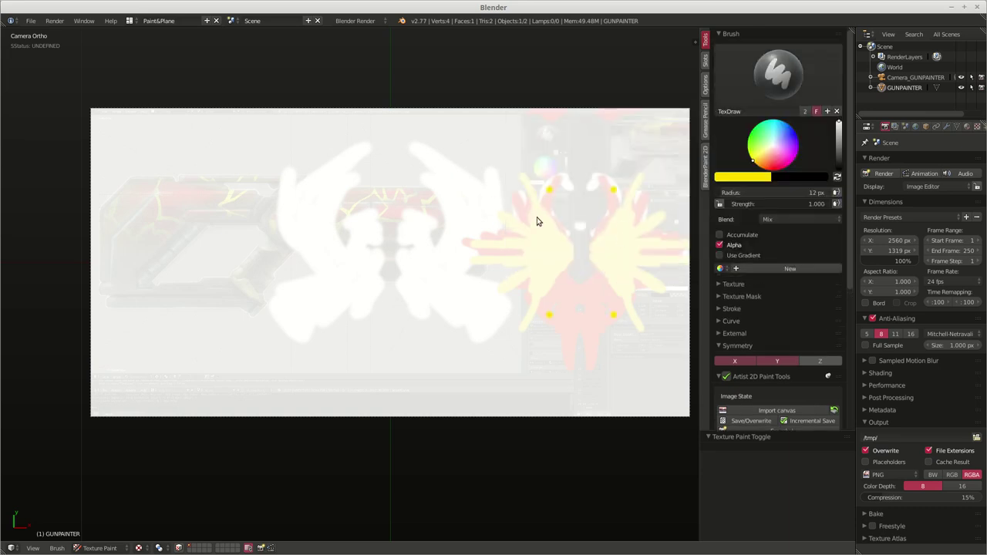
- Paint mirrored yellow arcs, then switch the brush to red and add mirrored red blobs over them
mouse_move(543, 189)
left_mouse_down()
mouse_move(540, 211)
mouse_move(508, 236)
left_mouse_up()
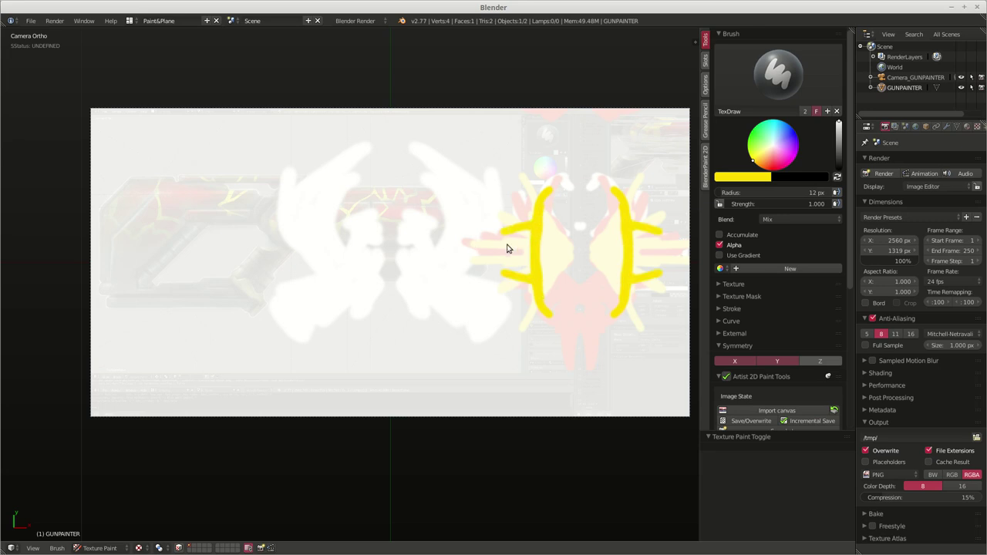
left_click(784, 167)
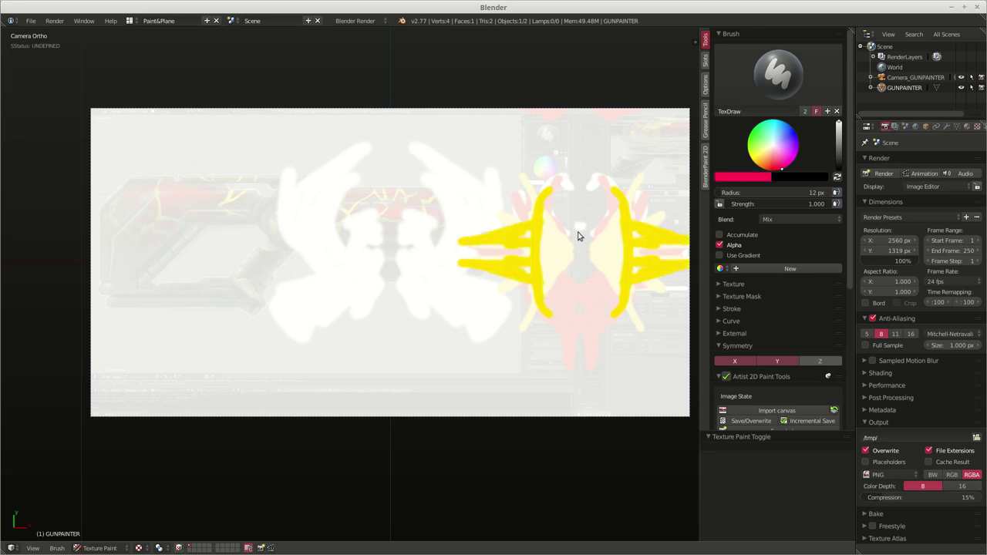
left_click(543, 212)
left_click(543, 289)
mouse_move(543, 214)
left_mouse_down()
mouse_move(542, 242)
mouse_move(560, 244)
mouse_move(531, 241)
left_mouse_up()
left_click_drag(544, 262, 557, 270)
left_click_drag(543, 225, 548, 230)
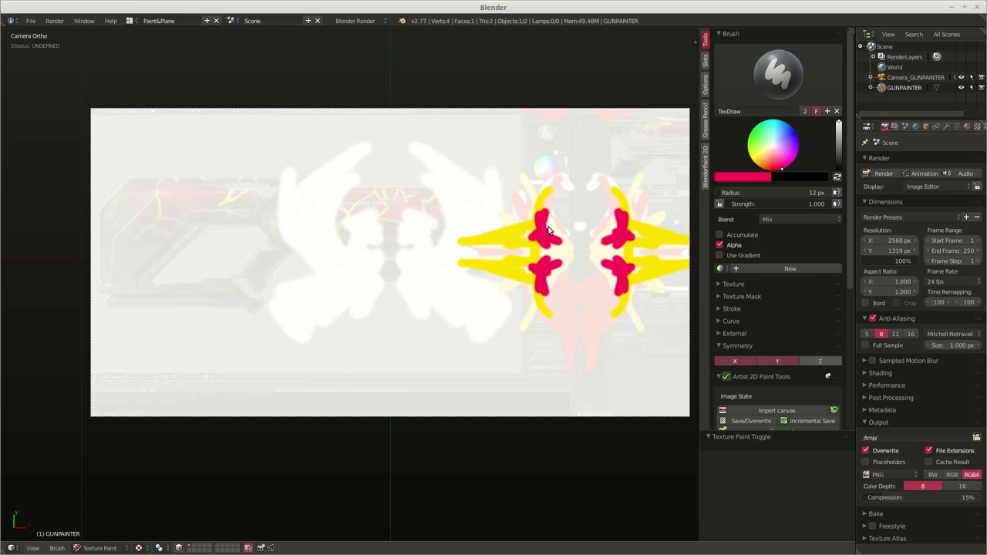
- Pick blue from the canvas quick brush menu and paint bars mirrored on both axes
right_click(539, 235)
left_click(563, 306)
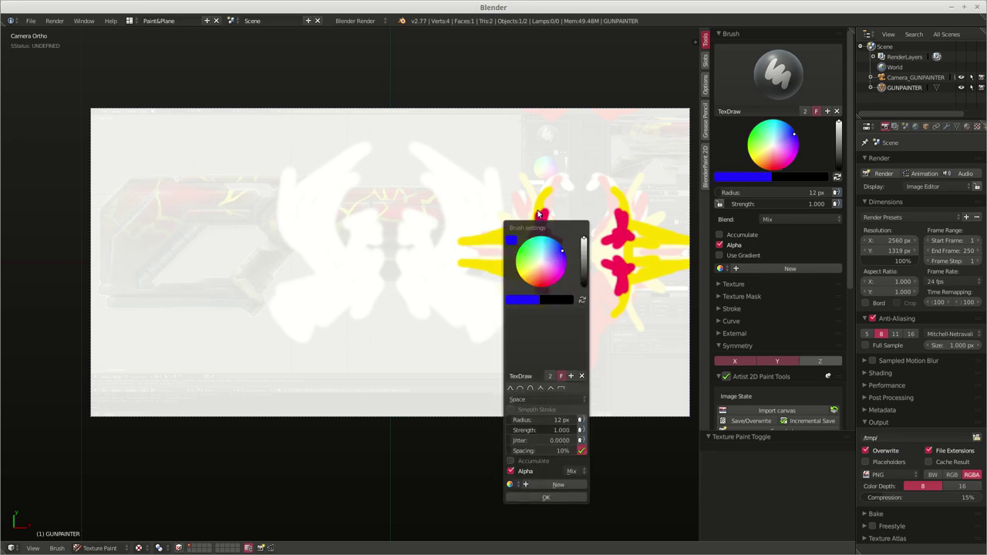
mouse_move(520, 205)
left_mouse_down()
mouse_move(537, 215)
mouse_move(507, 202)
mouse_move(523, 238)
mouse_move(443, 247)
mouse_move(542, 243)
mouse_move(575, 224)
mouse_move(578, 177)
mouse_move(550, 154)
mouse_move(612, 143)
mouse_move(606, 129)
left_mouse_up()
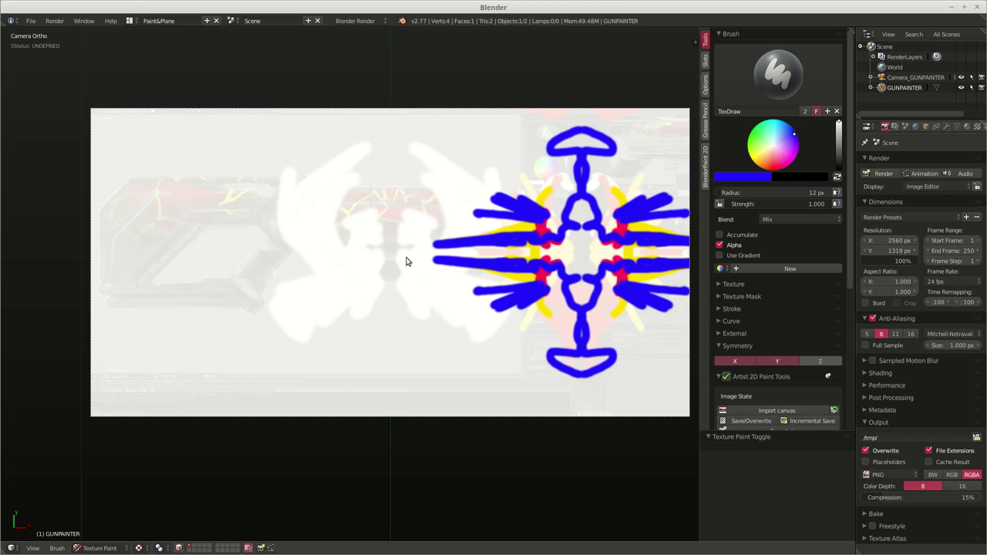
- In Object Mode, set the canvas origin to geometry and snap the 3D cursor to the scene centre
key("Tab")
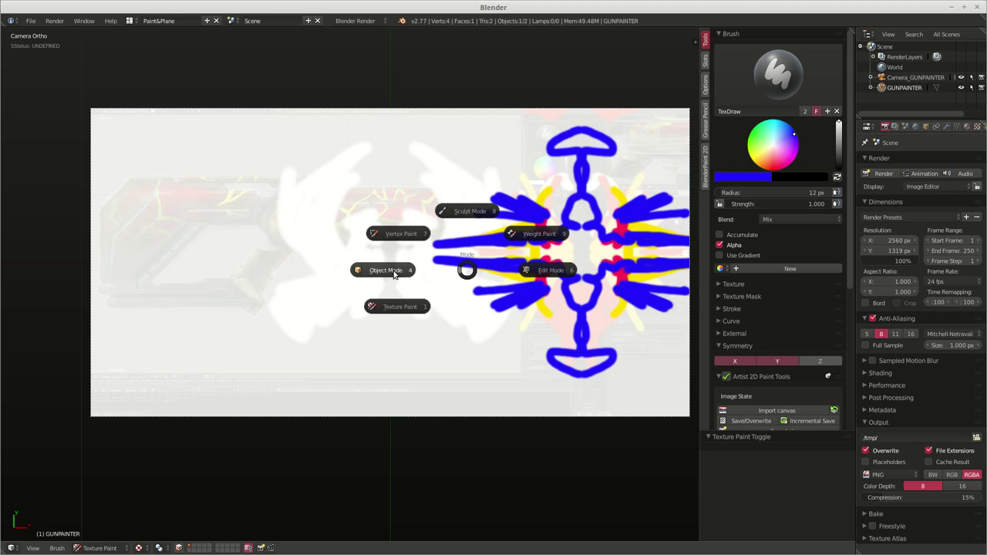
key("4")
left_click(741, 425)
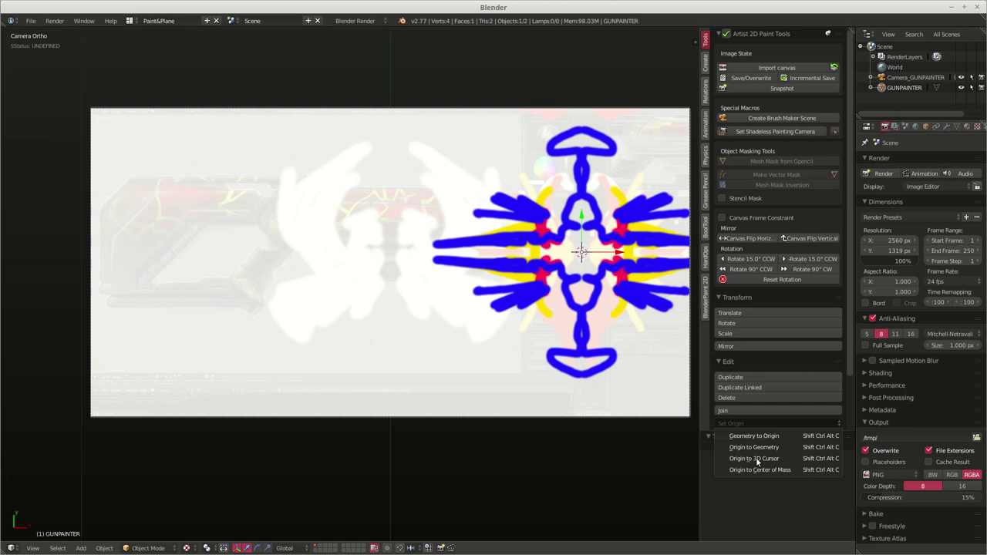
left_click(754, 447)
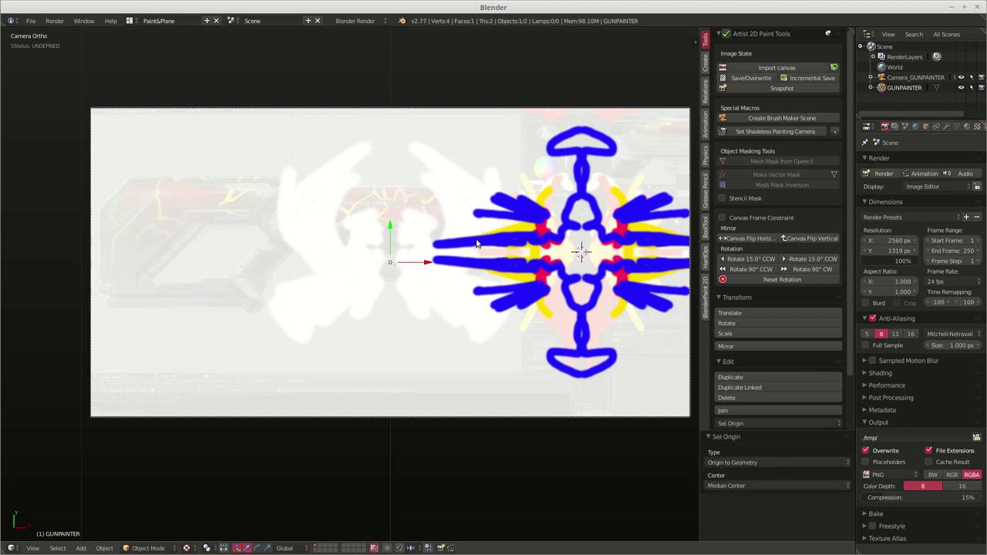
key("shift+s")
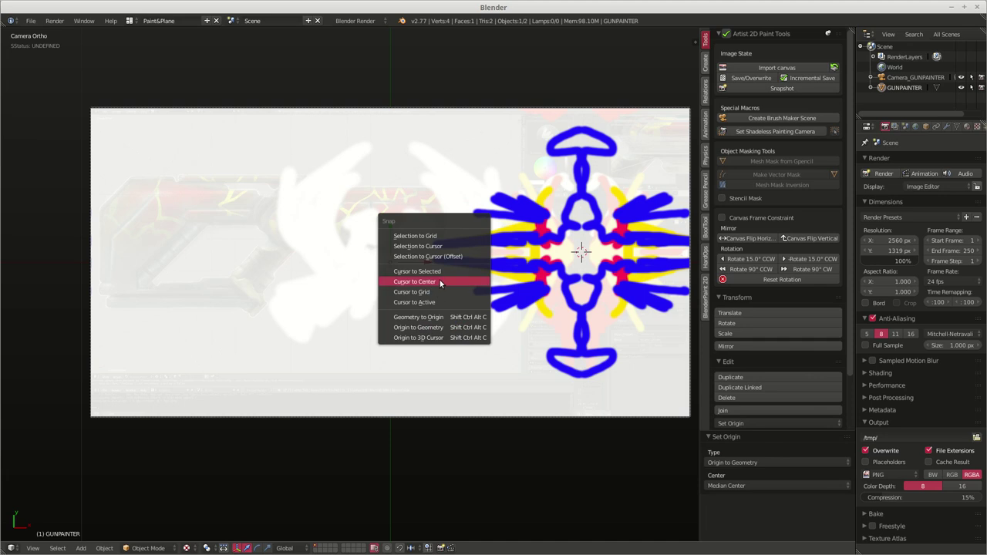
left_click(439, 280)
- Return to Texture Paint and use the Fill brush to fill the whole canvas white
key("Tab")
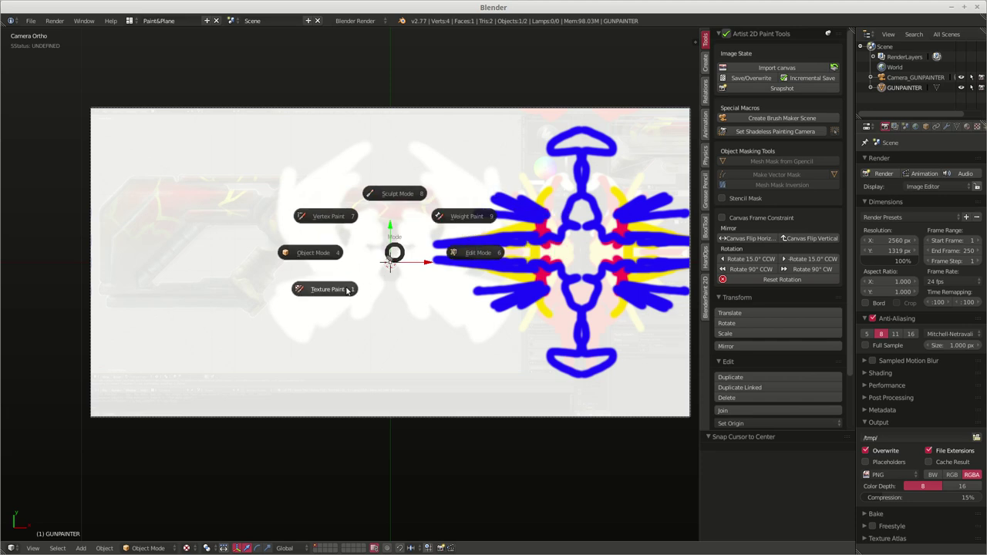
left_click(326, 291)
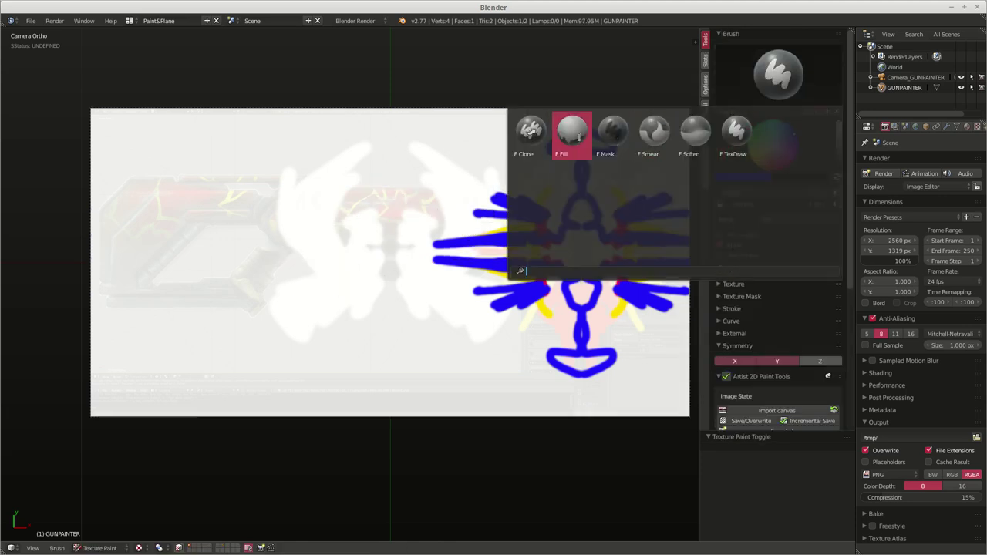
left_click(579, 139)
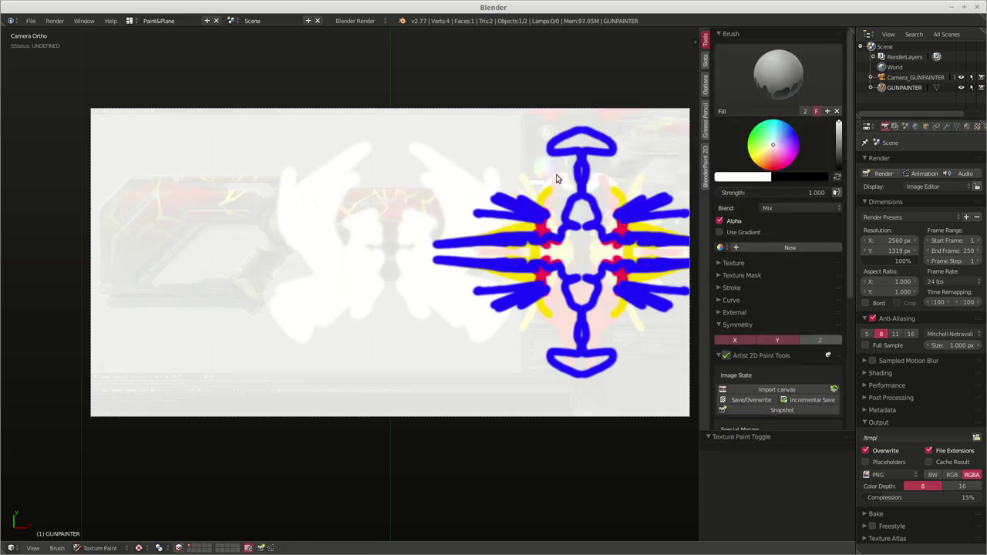
left_click(507, 189)
left_click(756, 70)
- Select the TexDraw brush and paint a blue stroke mirrored into all four quadrants
left_click(735, 133)
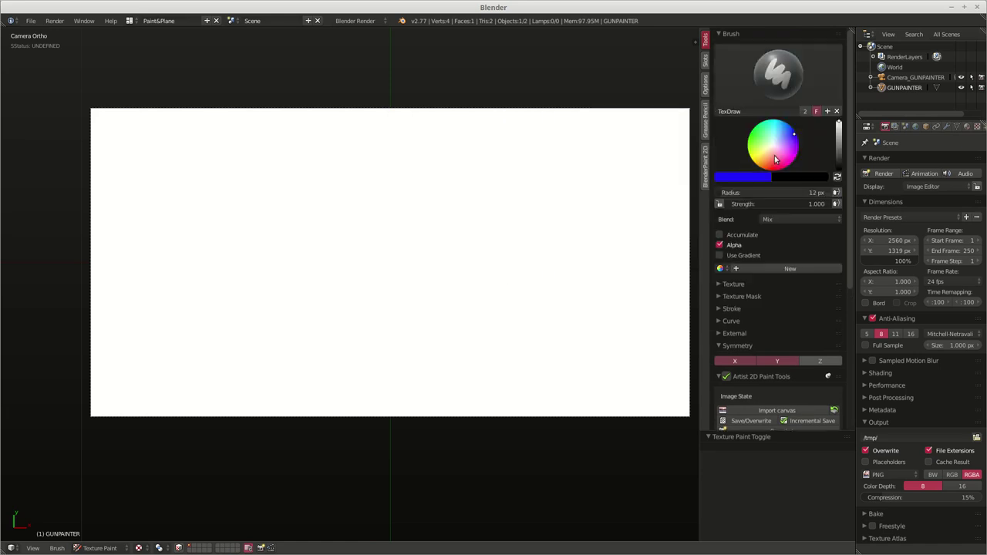
mouse_move(357, 180)
left_mouse_down()
mouse_move(318, 228)
mouse_move(318, 214)
mouse_move(284, 198)
mouse_move(305, 177)
mouse_move(235, 195)
mouse_move(209, 167)
mouse_move(186, 206)
mouse_move(205, 271)
mouse_move(270, 235)
mouse_move(300, 244)
mouse_move(336, 227)
mouse_move(365, 265)
mouse_move(385, 246)
mouse_move(381, 196)
mouse_move(352, 153)
mouse_move(303, 151)
mouse_move(300, 159)
mouse_move(331, 182)
mouse_move(317, 186)
mouse_move(220, 138)
mouse_move(254, 182)
left_mouse_up()
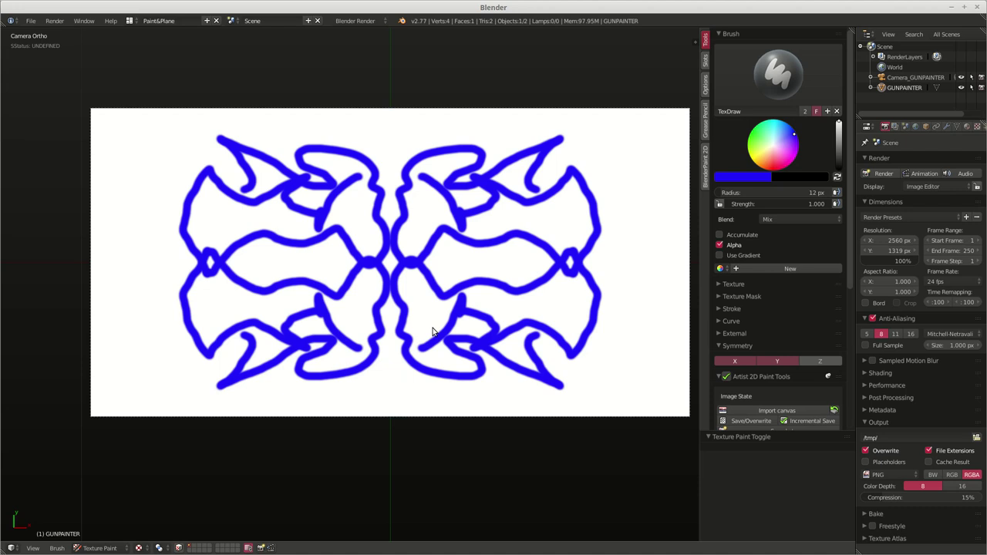
- Switch the GUNPAINTER canvas from Texture Paint to Object Mode and bring up the Set Origin options
scroll(600, 461, "up", 1)
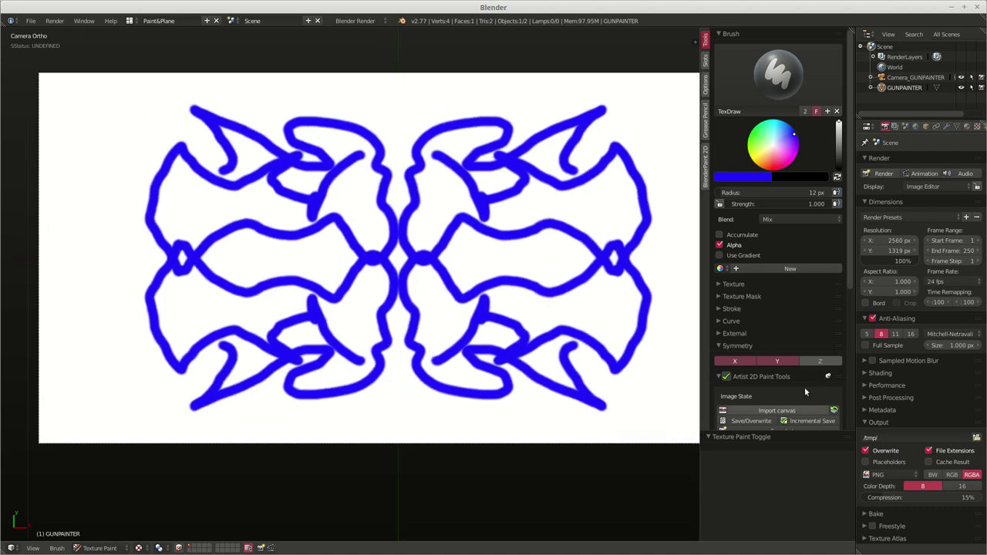
scroll(743, 392, "down", 4)
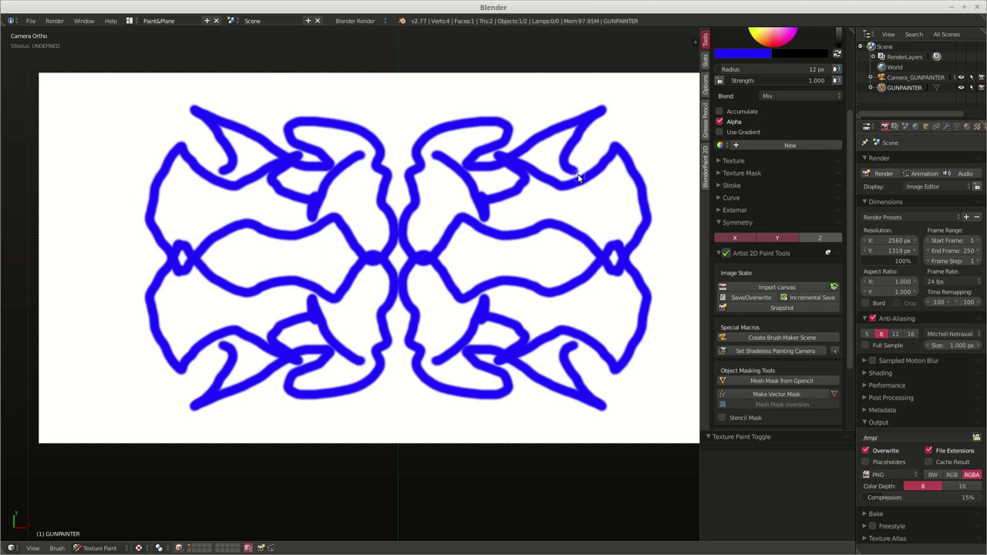
key("Tab")
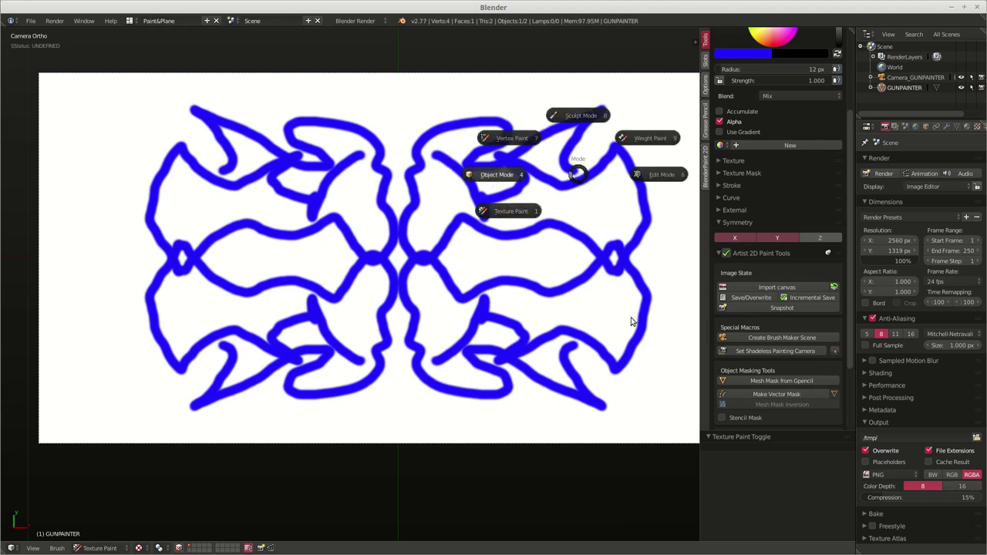
left_click(631, 322)
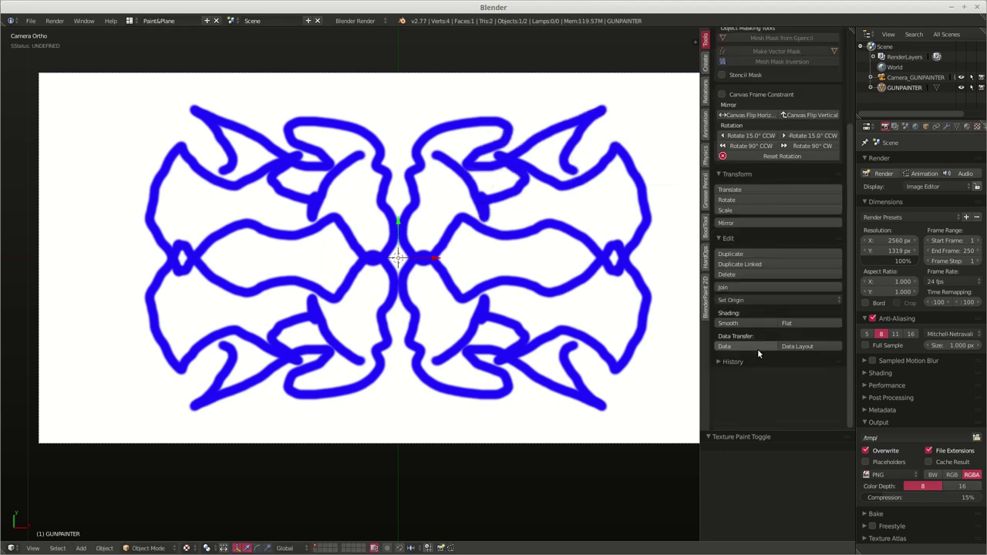
left_click(734, 300)
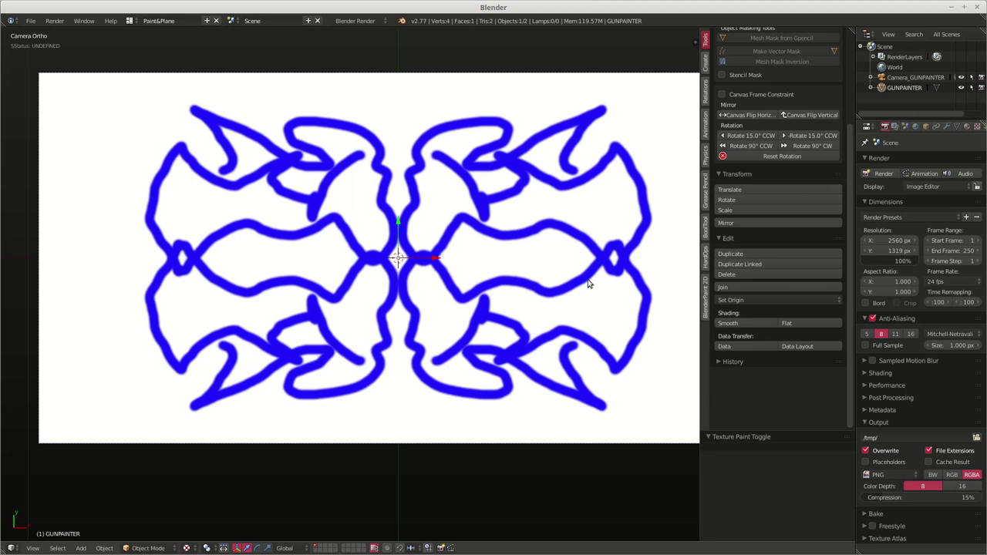
key("ctrl+shift+alt+c")
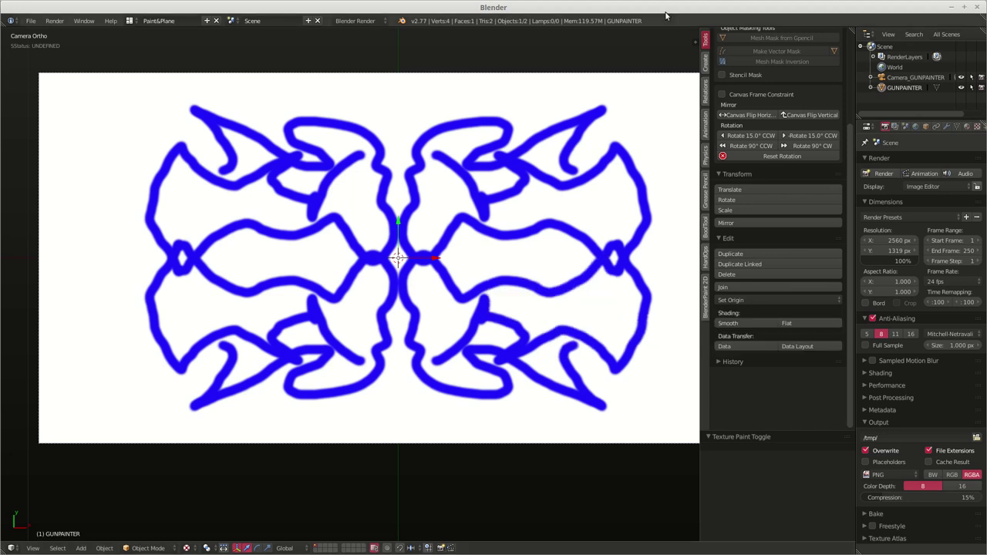
scroll(796, 92, "up", 5)
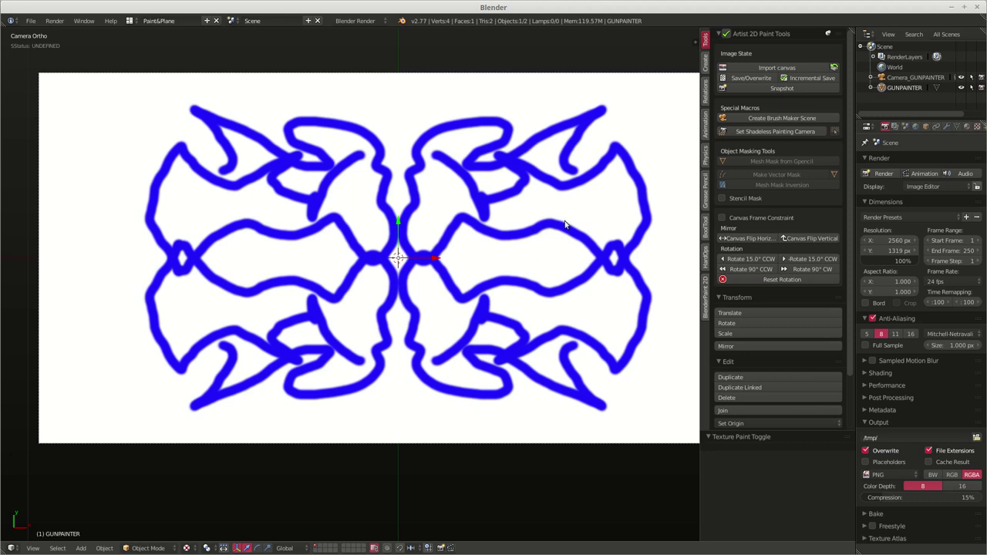
- Zoom the camera view out slightly and pan the canvas a little to the right
scroll(478, 220, "down", 2)
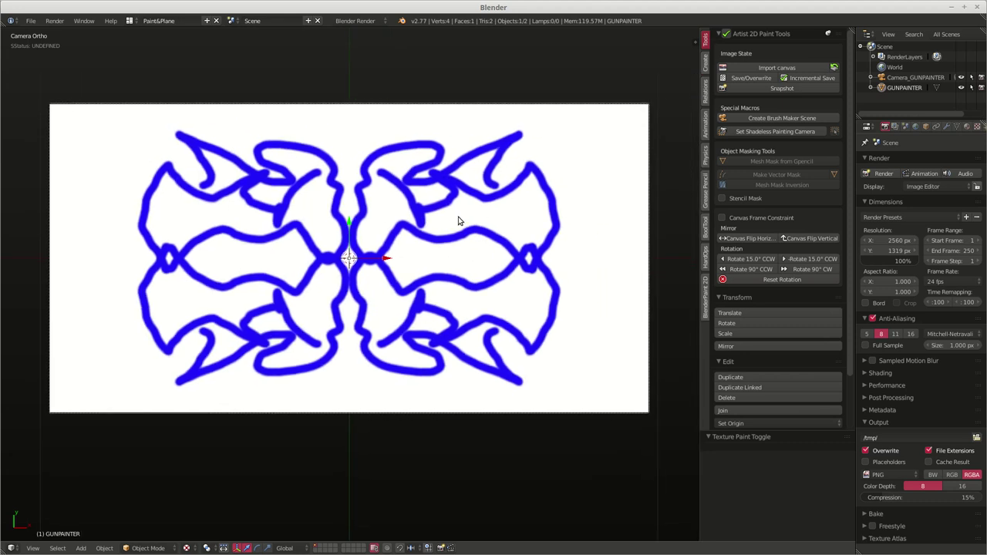
middle_click_drag(408, 231, 452, 225, "shift")
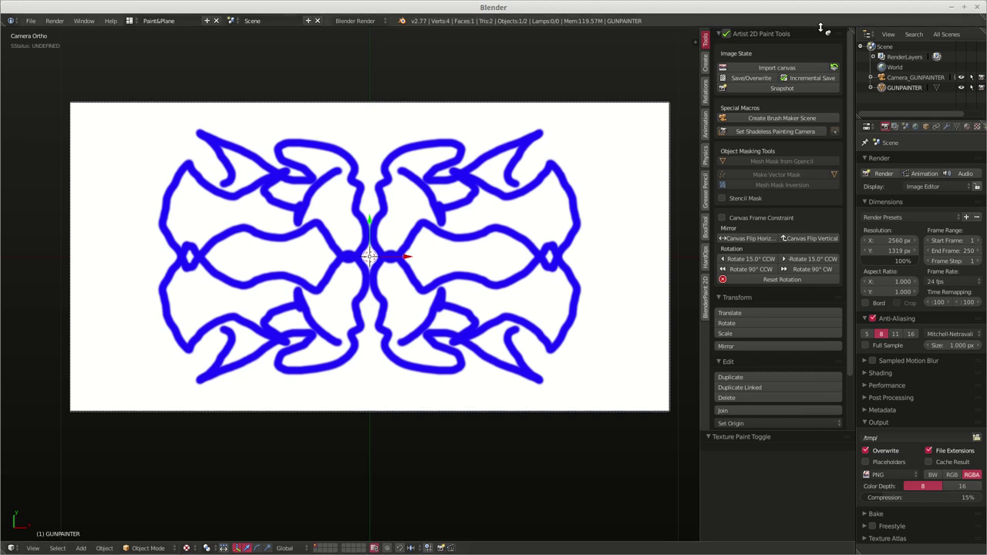
- Turn the Outliner area into an Image Editor displaying GUNPAINTER.png, zoomed to fit
left_click(869, 37)
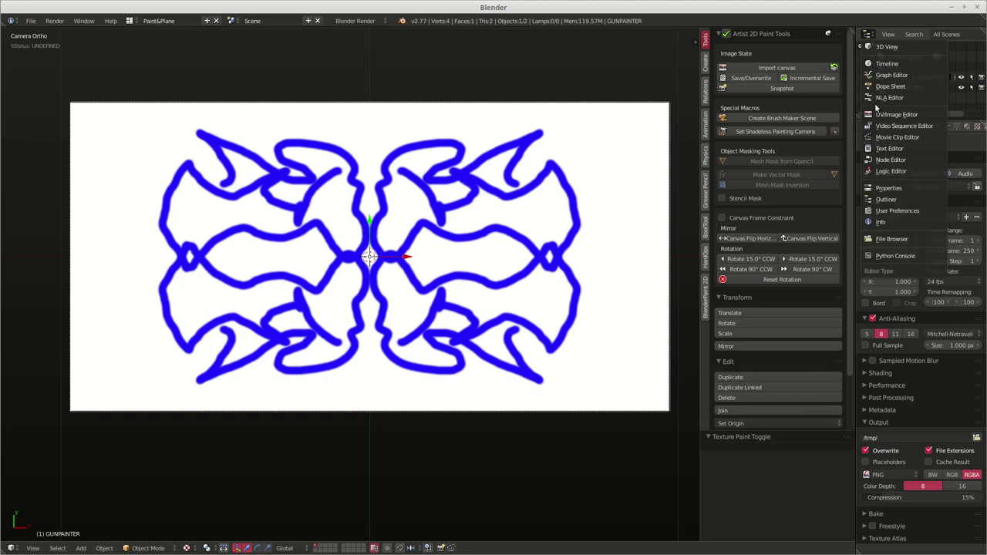
left_click(887, 121)
left_click(933, 114)
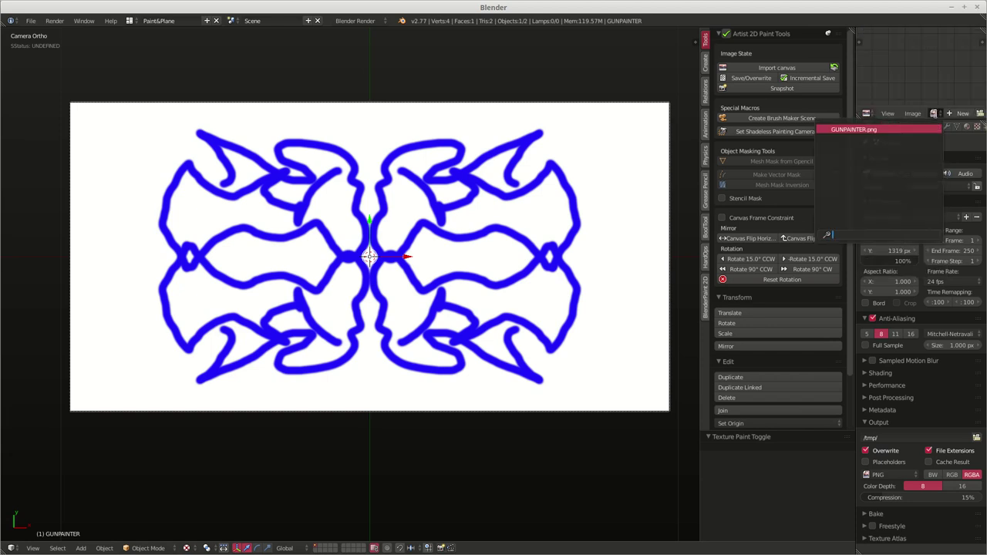
left_click(899, 128)
scroll(925, 86, "down", 3)
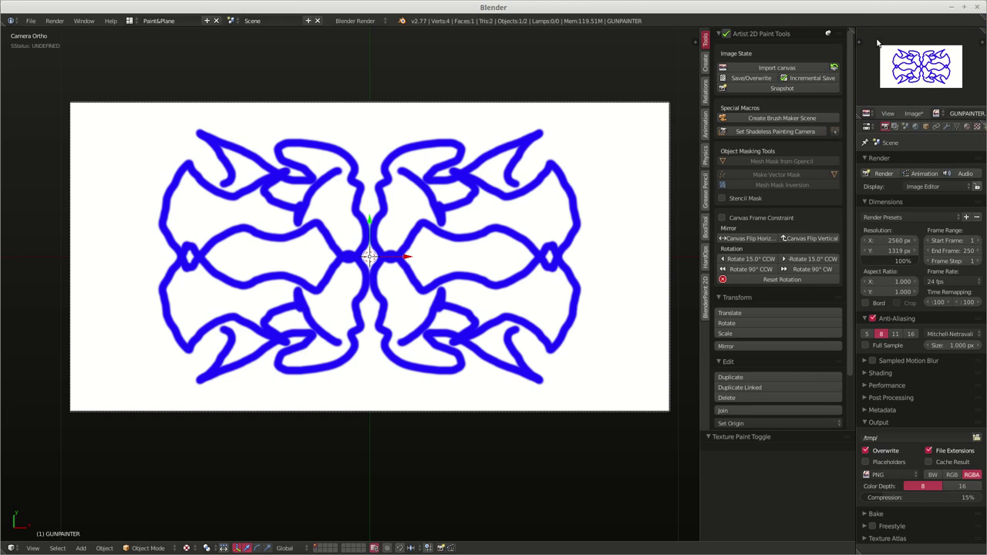
scroll(895, 49, "up", 1)
scroll(913, 60, "up", 3)
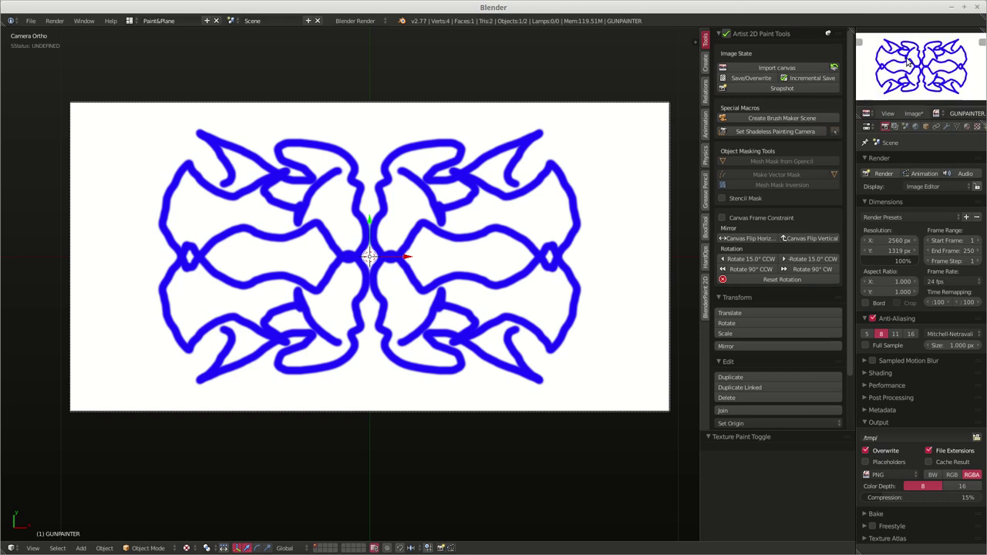
scroll(900, 66, "down", 2)
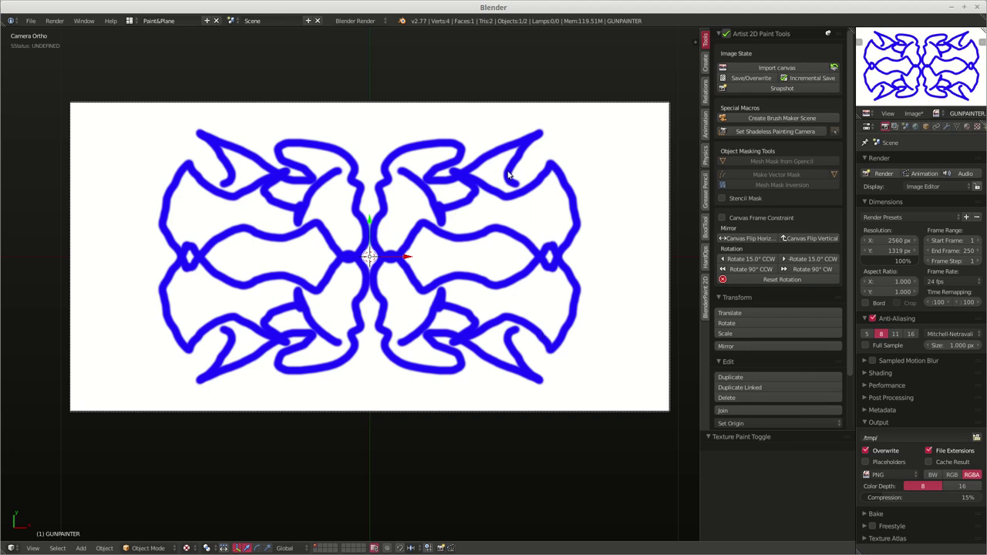
scroll(540, 179, "up", 2)
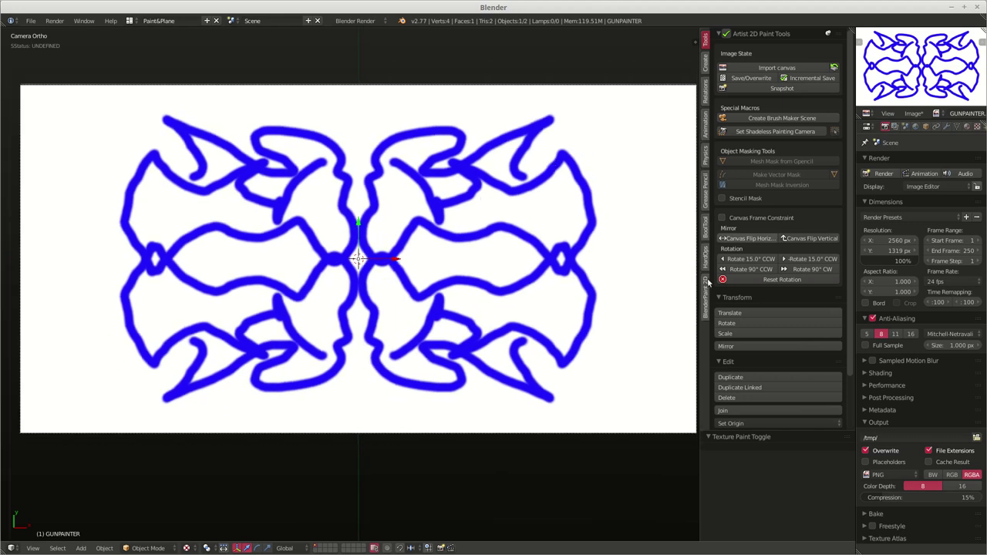
- Rotate the canvas 15° counterclockwise and switch back to Texture Paint mode
left_click(761, 260)
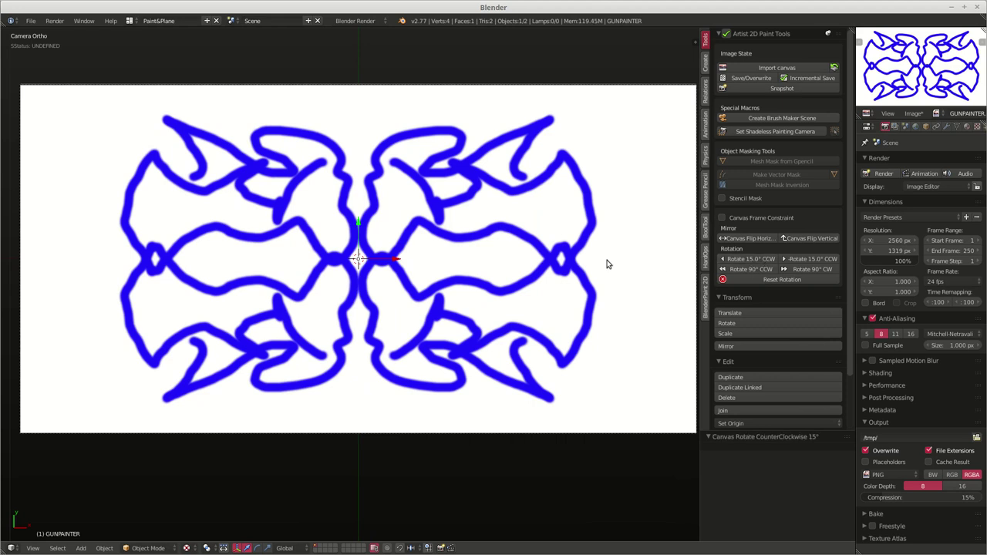
key("Tab")
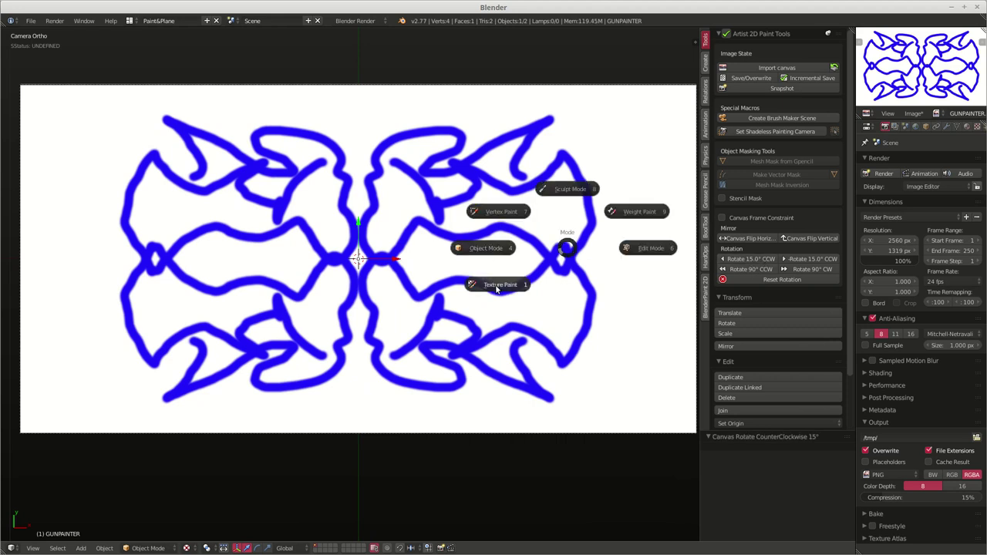
left_click(498, 286)
scroll(745, 271, "down", 7)
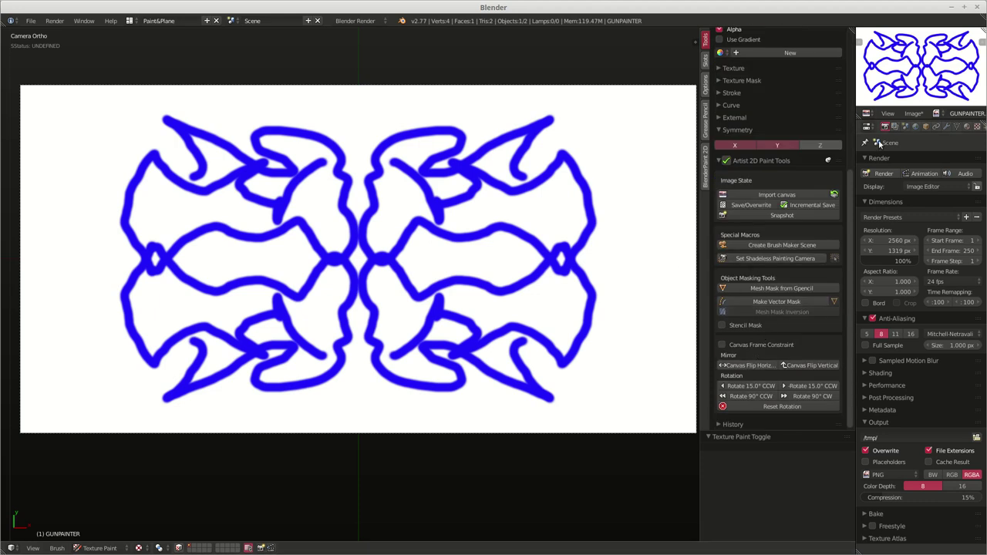
scroll(916, 89, "down", 2)
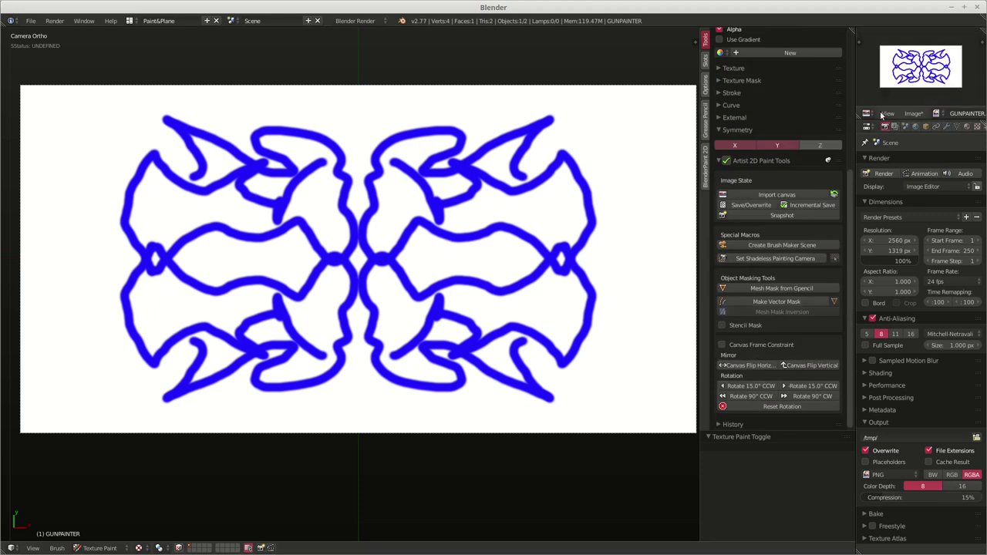
- Test rotating the canvas by 15° and 90° steps, then reset its rotation to level
left_click(755, 388)
left_click(755, 388)
left_click(759, 396)
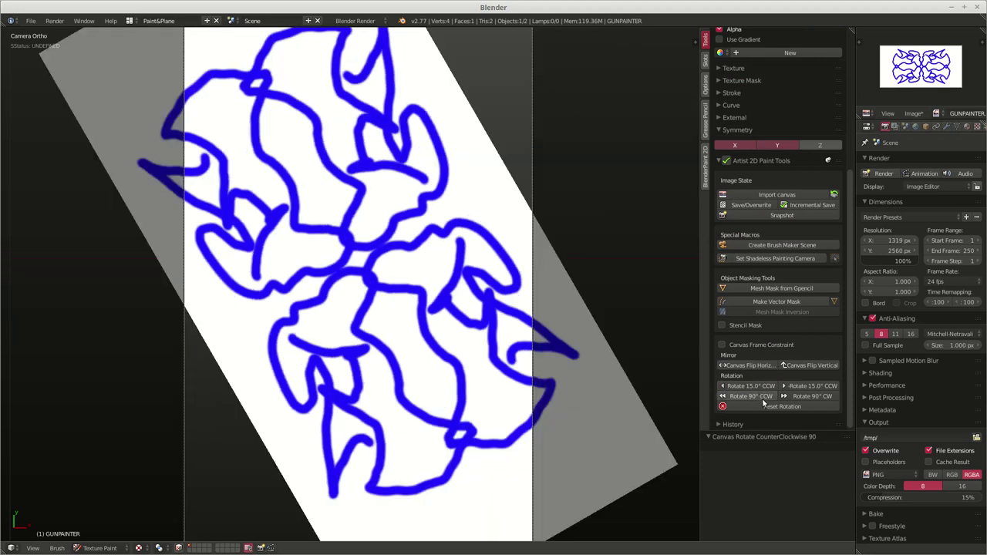
left_click(803, 395)
left_click(802, 386)
left_click(788, 404)
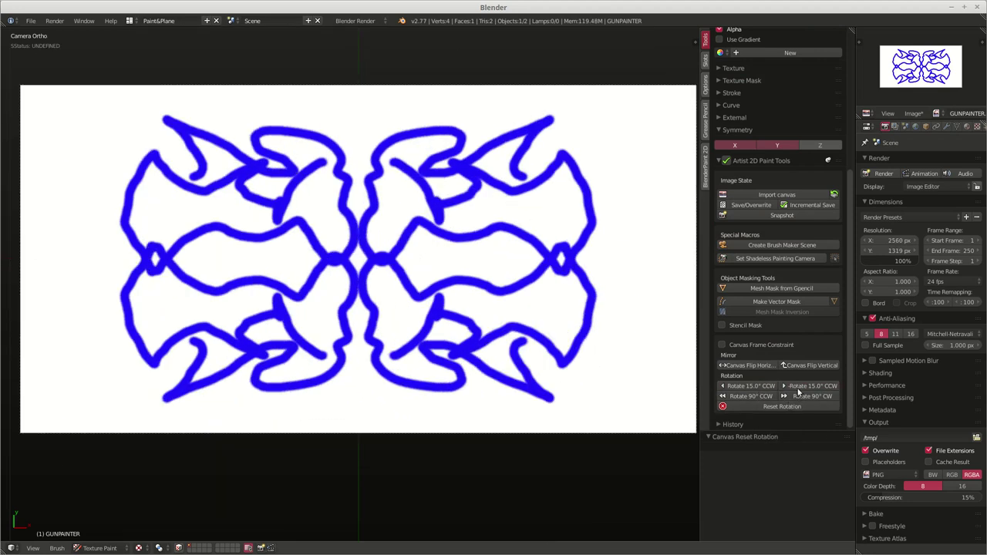
- Flip the canvas vertically and horizontally, toggle border crop, and widen the paint tools panel
left_click(767, 367)
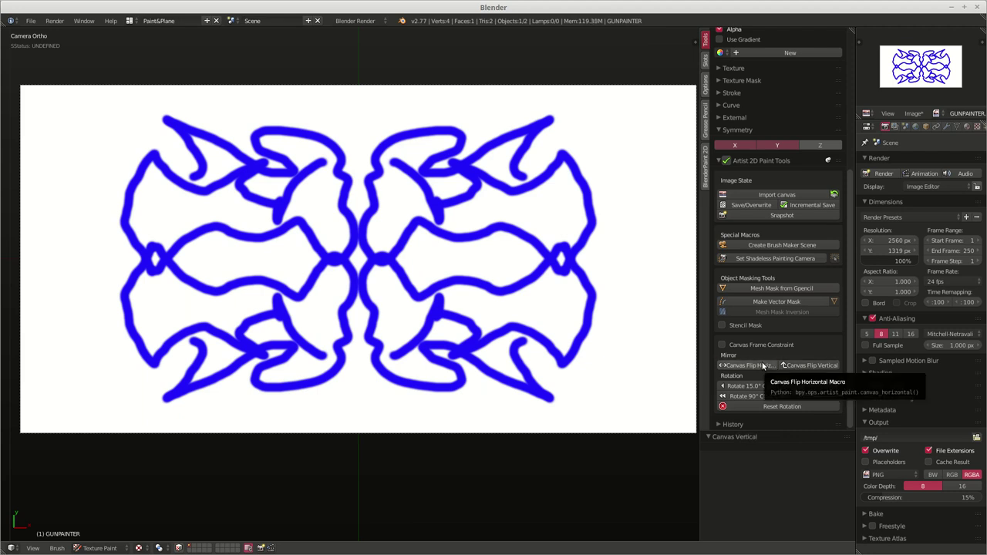
left_click(763, 367)
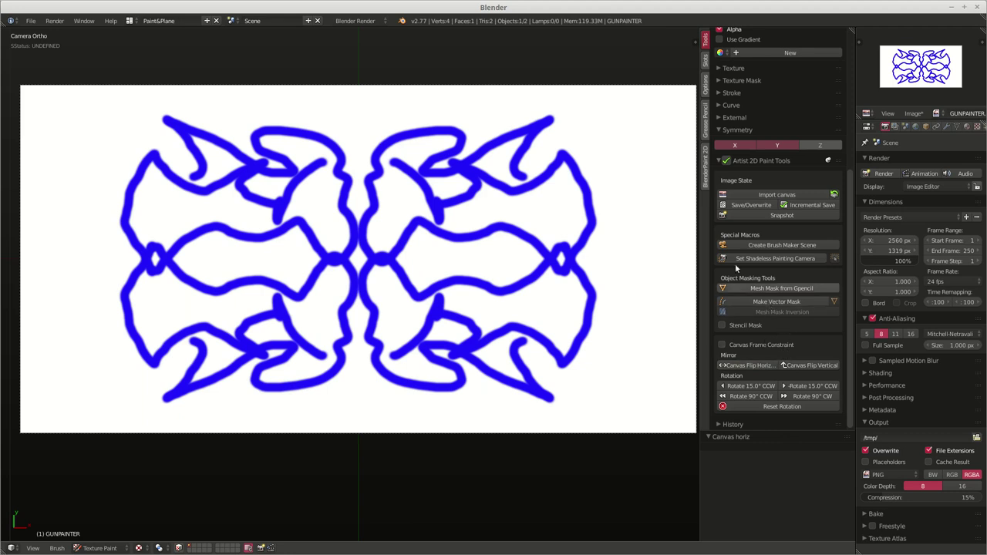
left_click(832, 258)
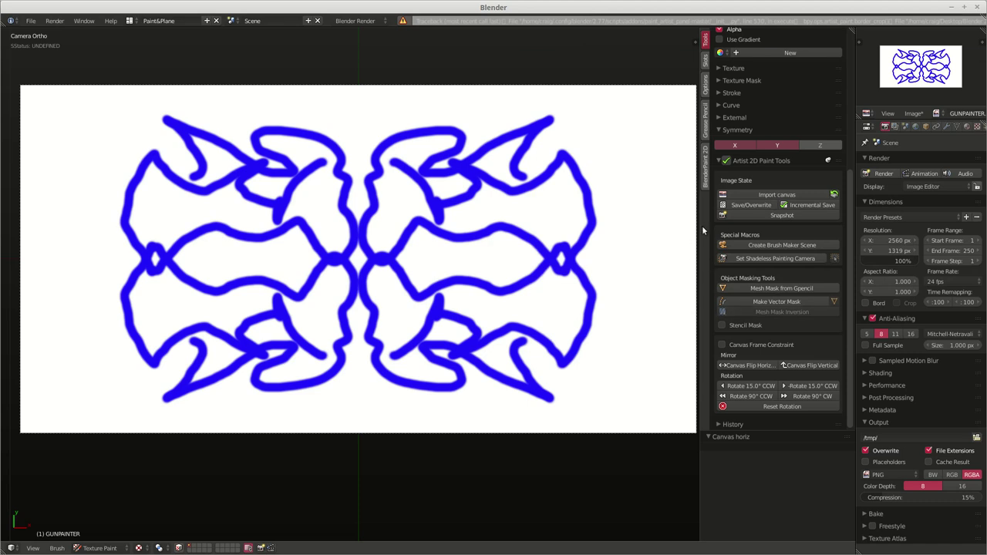
left_click_drag(701, 225, 671, 220)
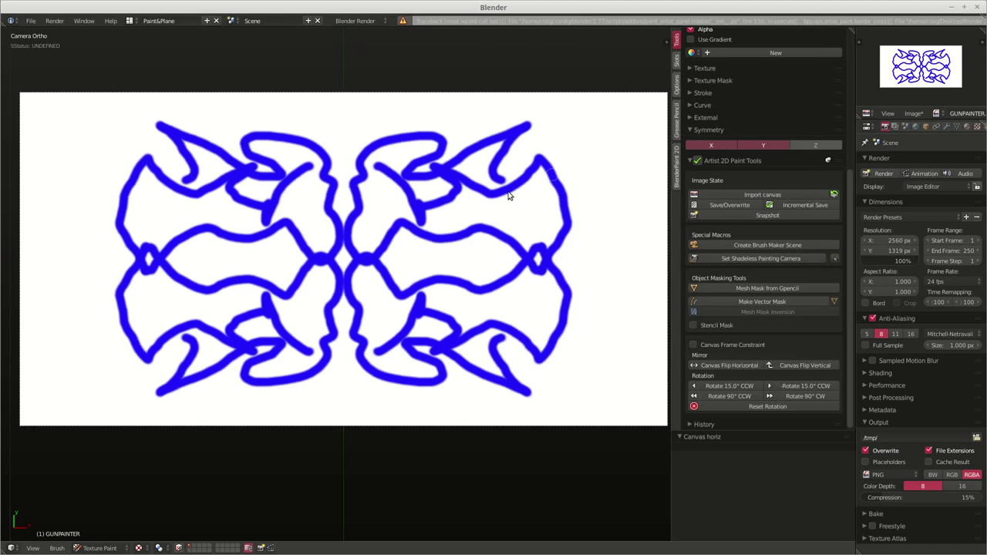